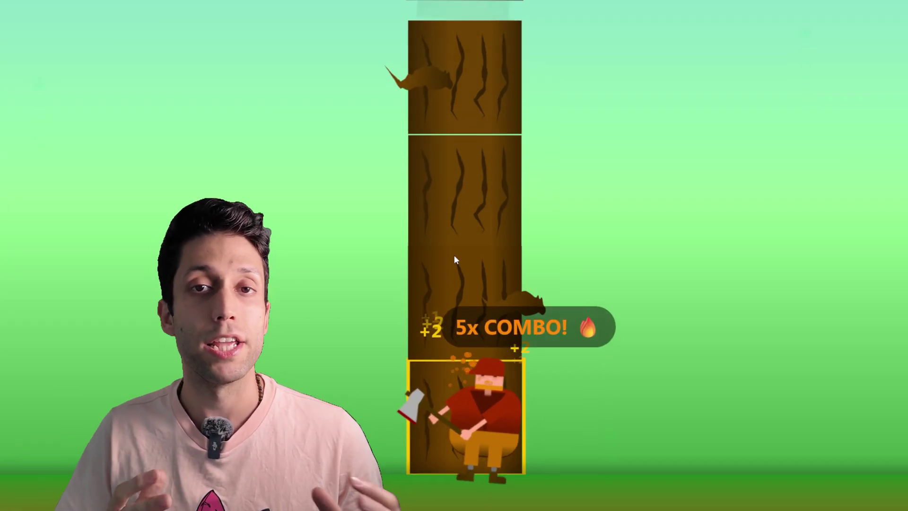
- Submit the detailed Timberman lumberjack game description to Figma Make to generate the game
key(Right)
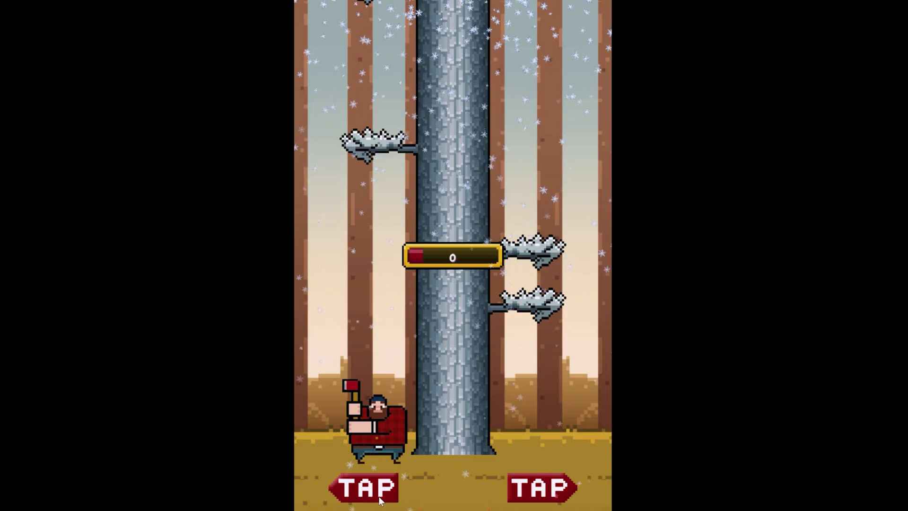
- Chop the tree from alternating sides, dodging branches, until Game Over at score 86
click(574, 479)
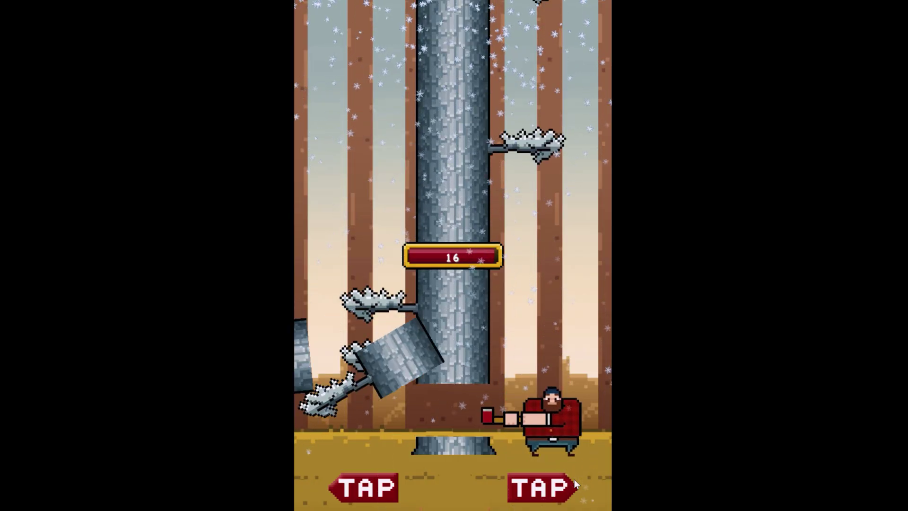
click(573, 479)
click(367, 493)
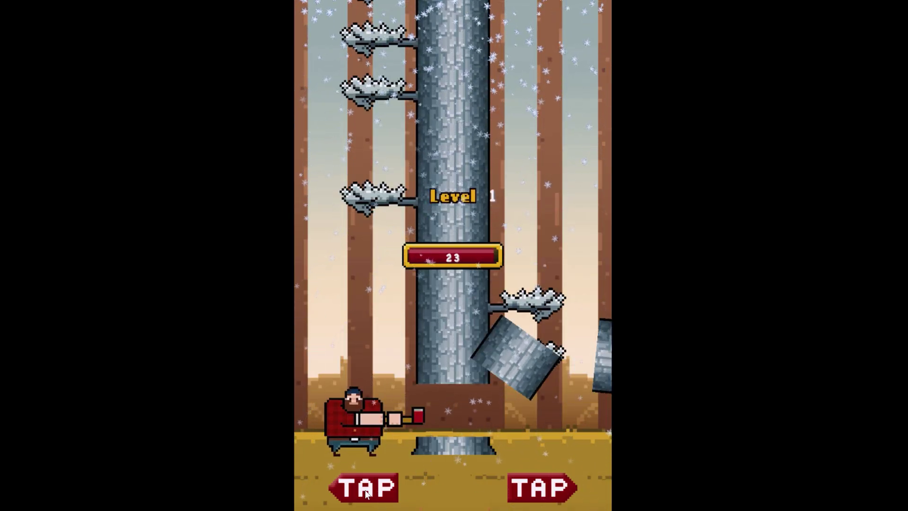
click(367, 493)
click(366, 492)
click(619, 476)
click(619, 476)
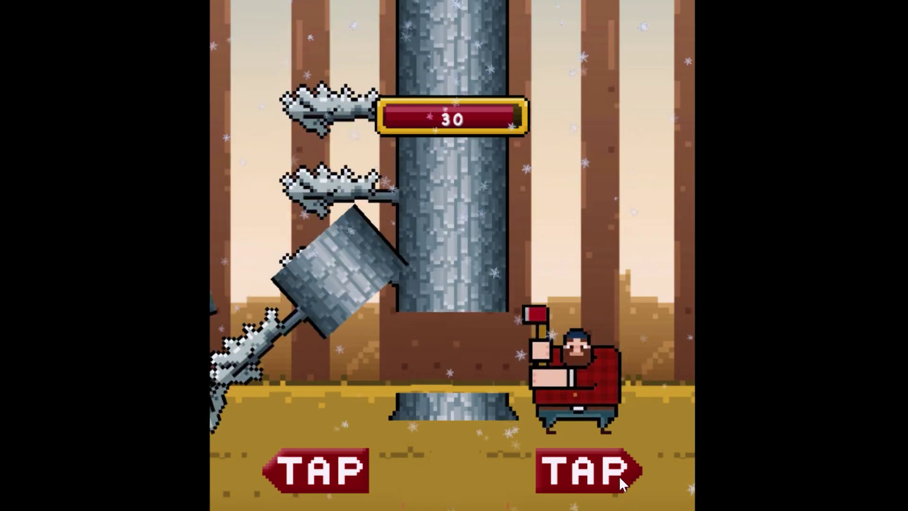
click(619, 476)
click(619, 476)
click(616, 476)
click(316, 471)
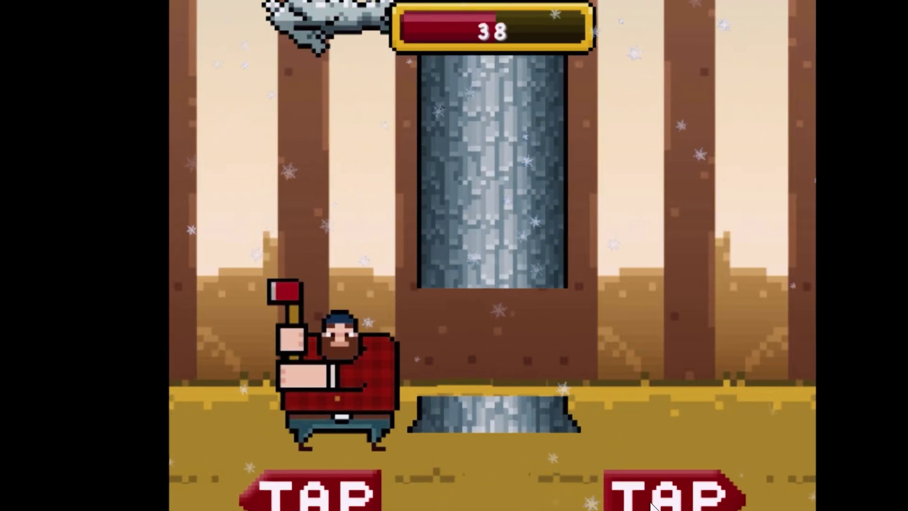
click(588, 470)
click(589, 470)
click(589, 471)
triple_click(471, 497)
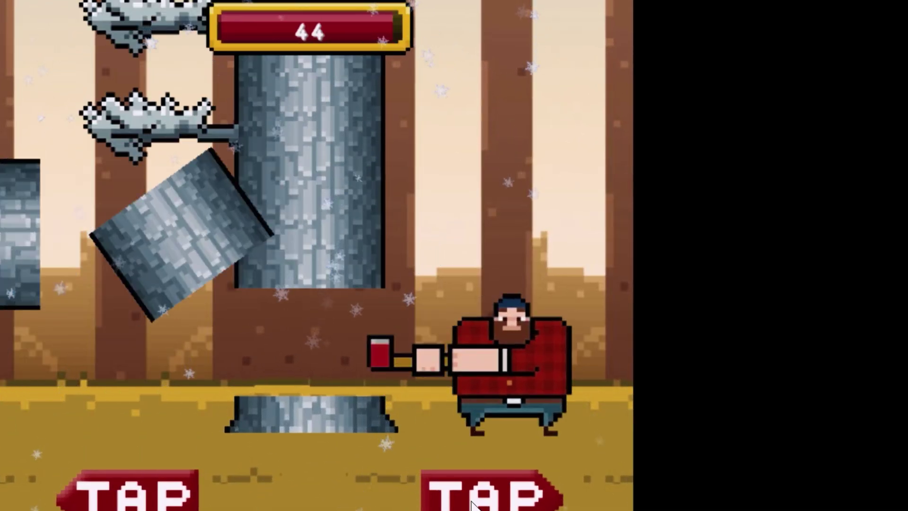
triple_click(128, 493)
click(128, 493)
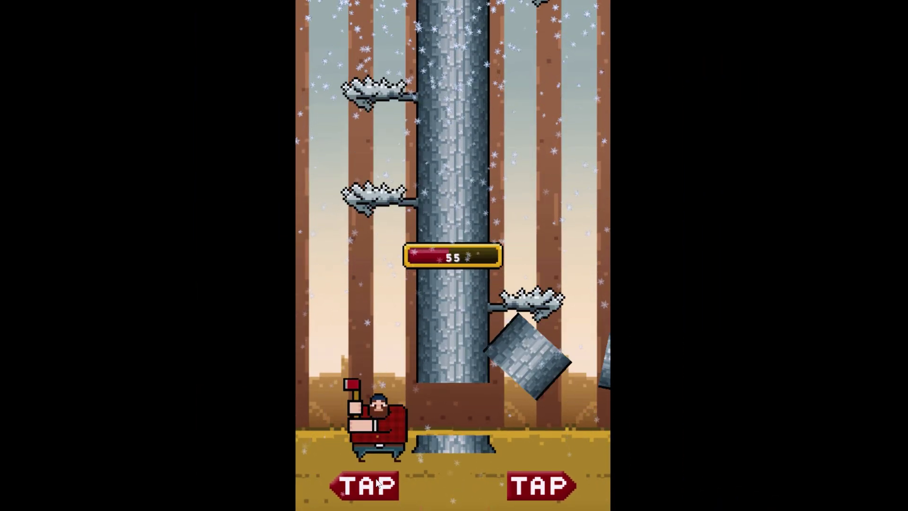
click(397, 482)
click(397, 482)
click(546, 493)
click(546, 493)
click(455, 493)
click(456, 492)
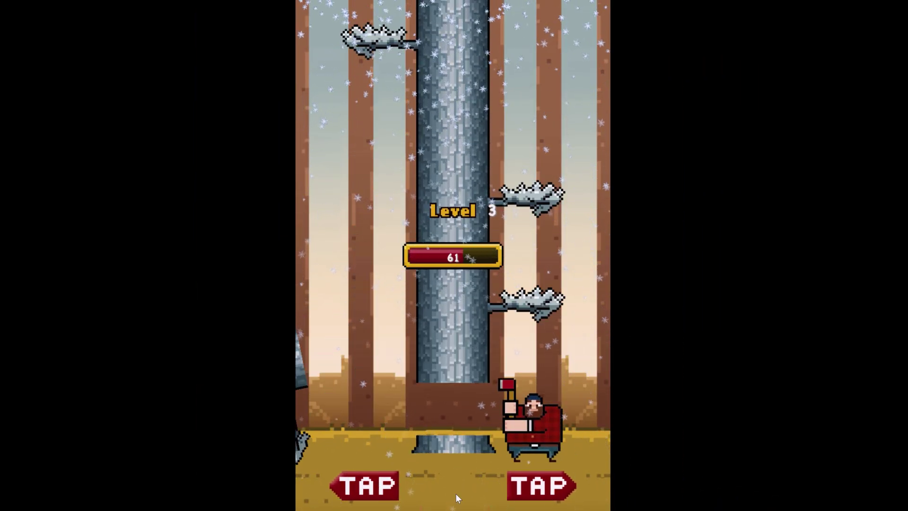
double_click(365, 477)
double_click(391, 488)
click(525, 490)
double_click(525, 490)
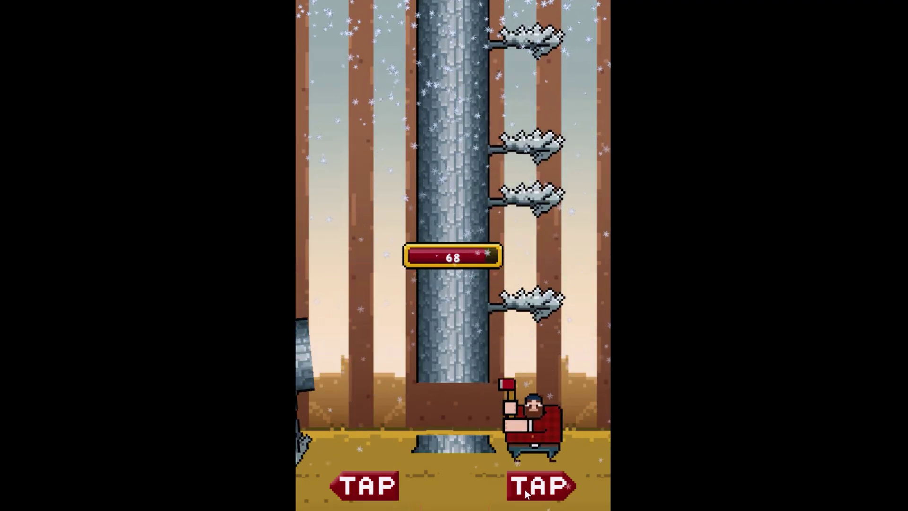
double_click(365, 482)
click(365, 482)
double_click(364, 482)
click(366, 482)
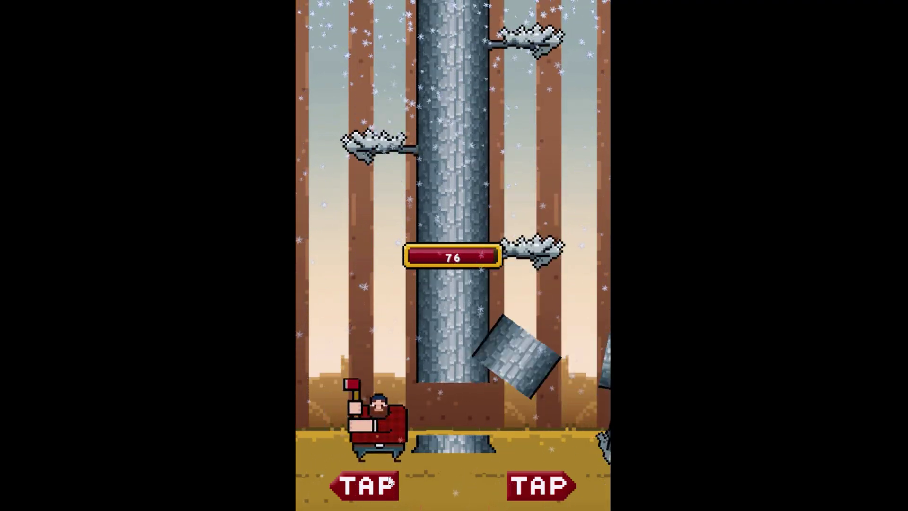
key(Left)
key(Left)
key(Left)
key(Right)
key(Right)
key(Right)
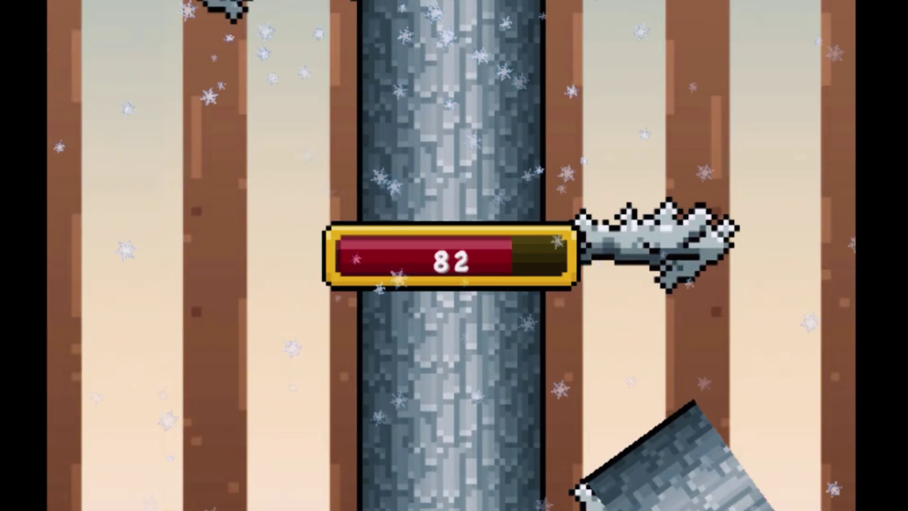
key(Right)
key(Right)
key(Right)
key(Right)
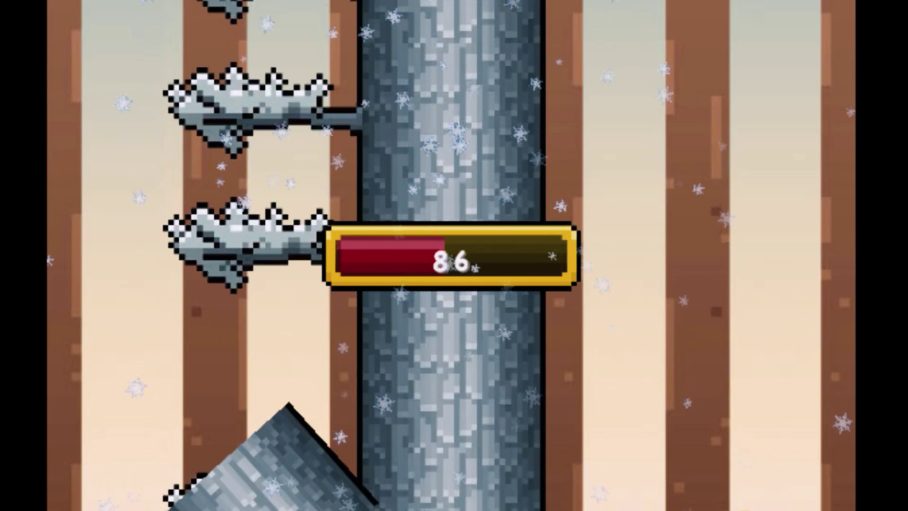
key(Right)
key(Right)
key(Right)
key(Right)
key(Right)
key(Right)
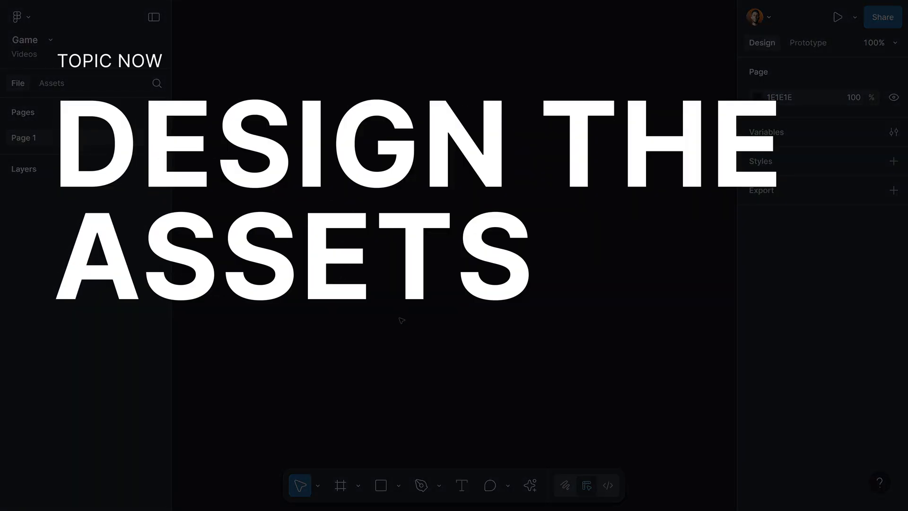
- Draw a 244×244 square with the rectangle tool in Draw mode
key(shift+d)
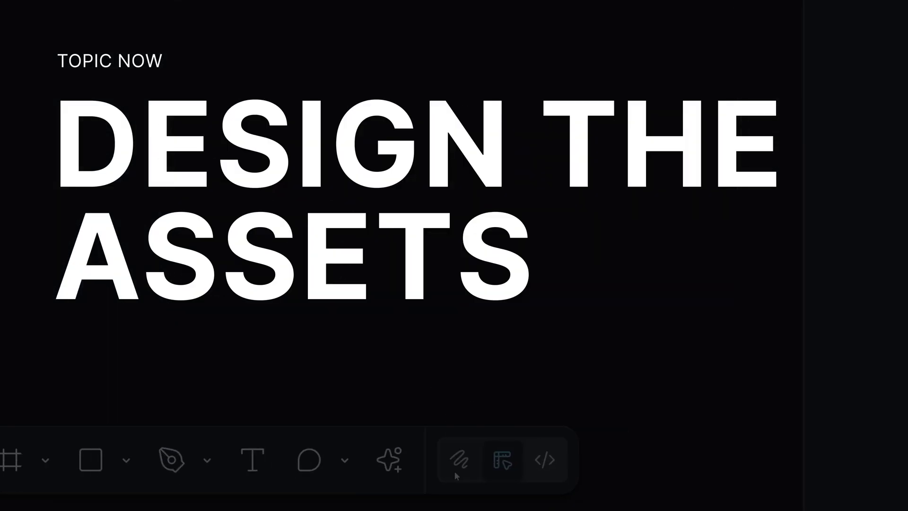
key(r)
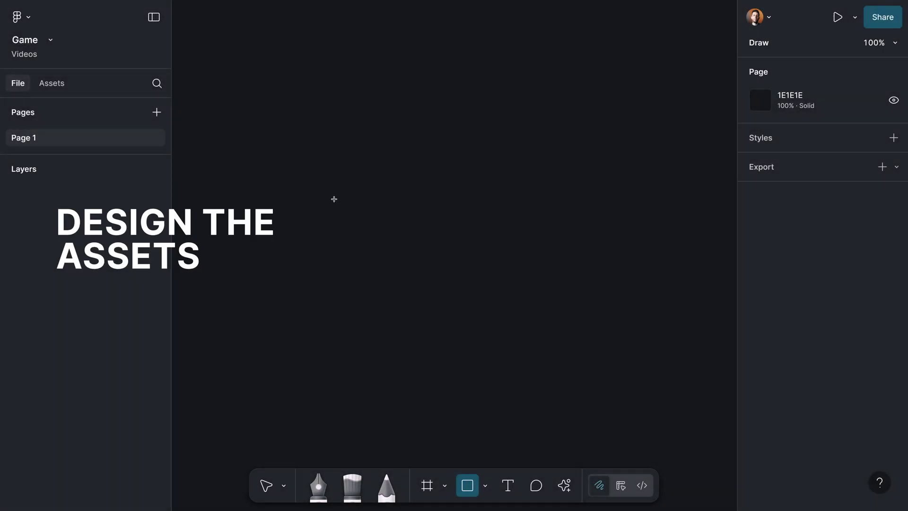
drag(297, 190, 470, 363)
- Fill the square with brown 6D4000 and move it toward the canvas centre
click(758, 335)
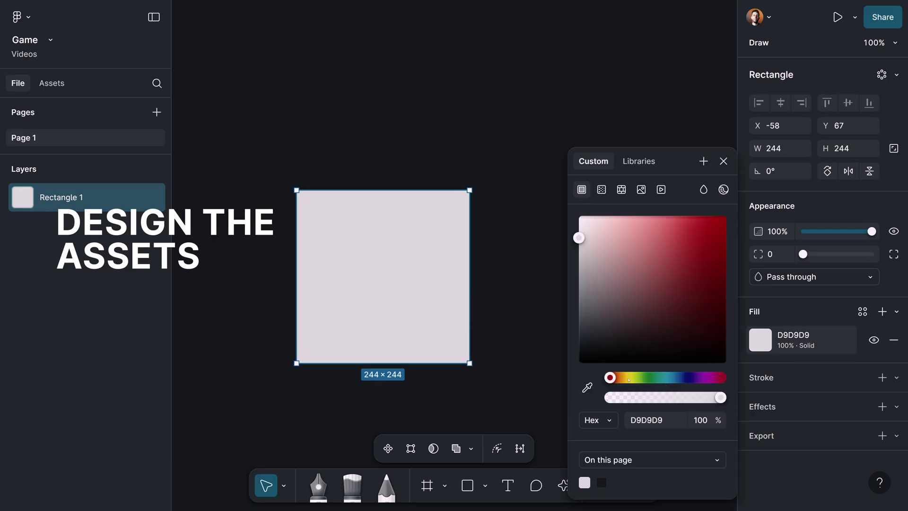
drag(608, 377, 621, 377)
drag(716, 304, 756, 312)
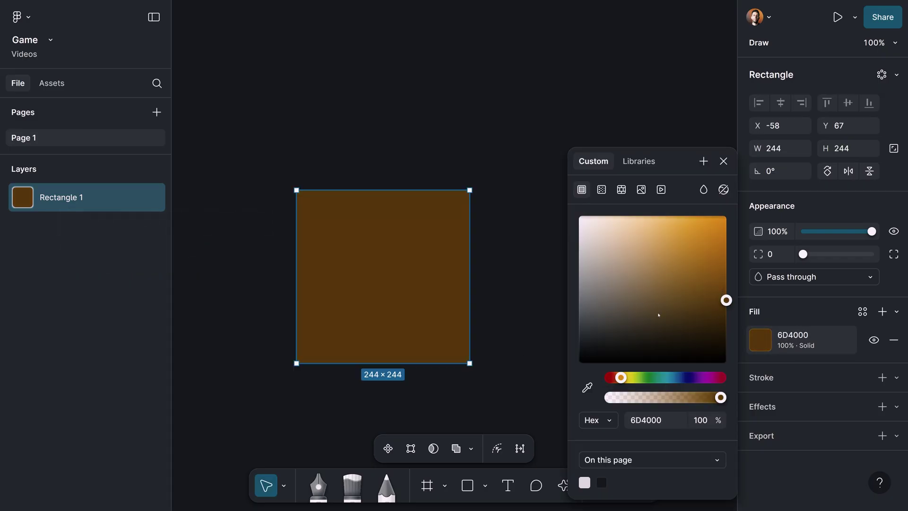
click(553, 287)
drag(405, 270, 470, 232)
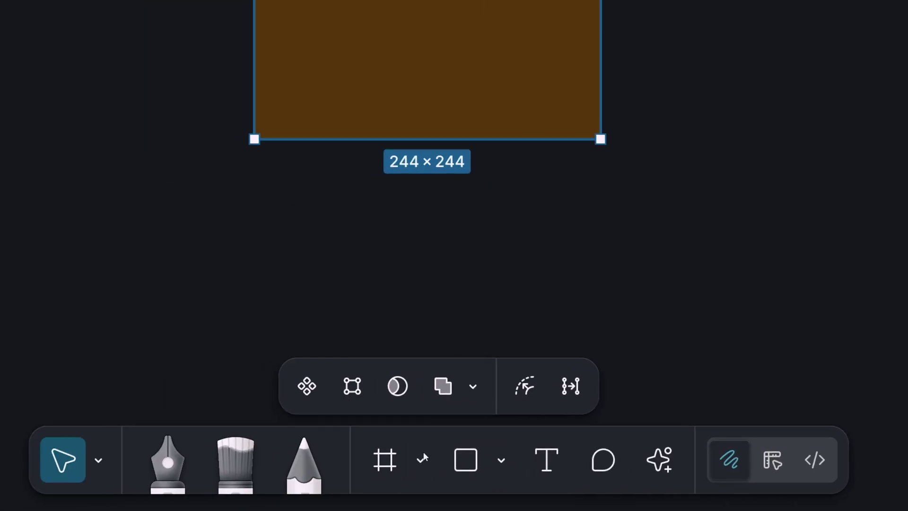
click(485, 485)
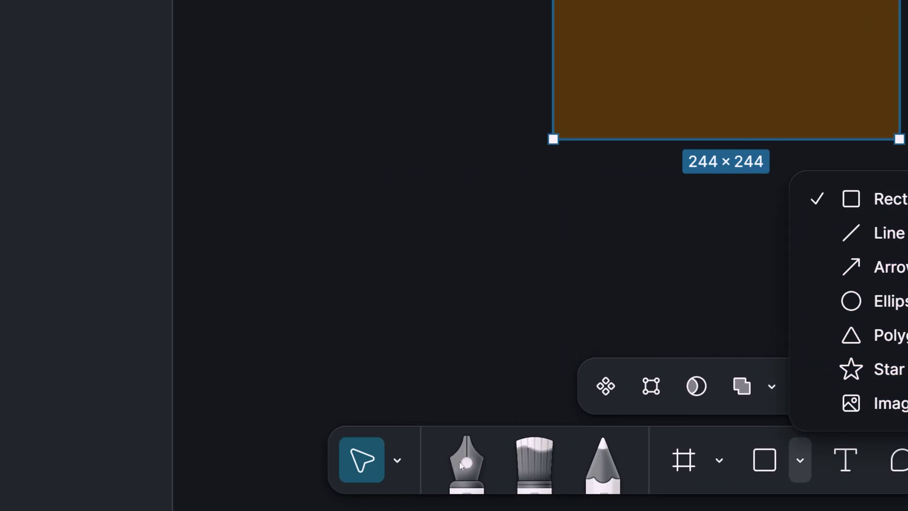
- Draw a vertical Pen line on the brown square with a dark brown 372000 stroke
click(229, 460)
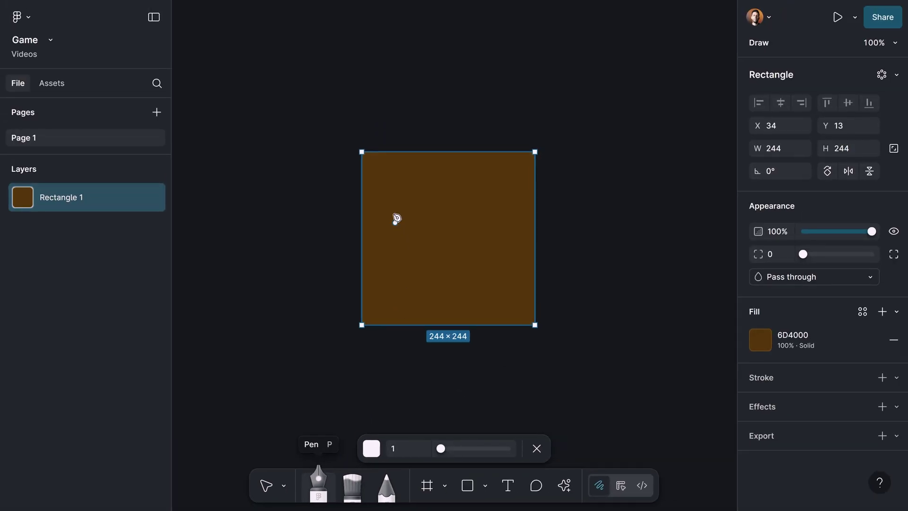
click(383, 172)
click(383, 227)
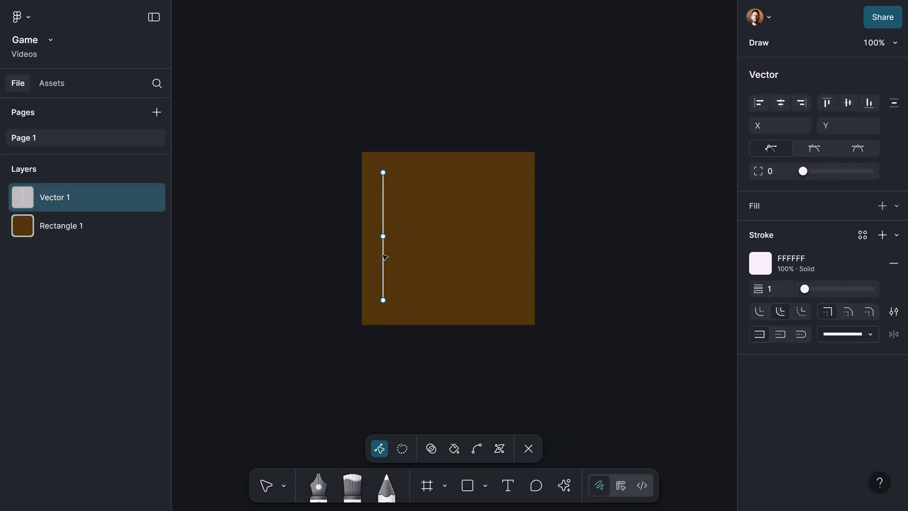
click(753, 259)
click(586, 387)
click(482, 305)
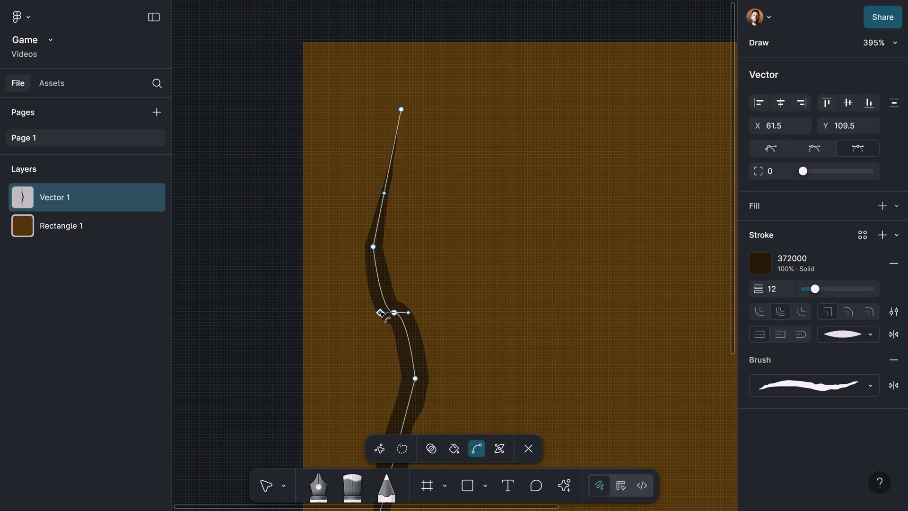
- Set the bark stroke weight to 12 and widen it around one point
click(394, 312)
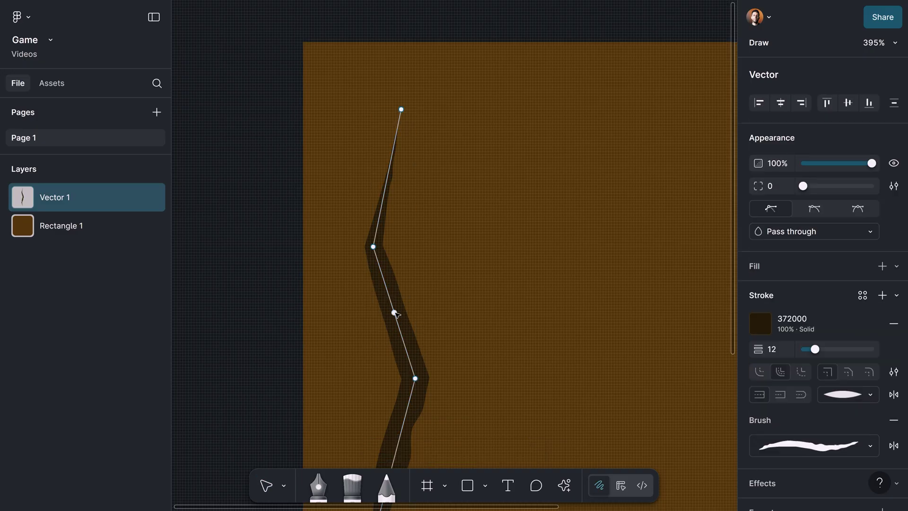
drag(823, 290, 814, 289)
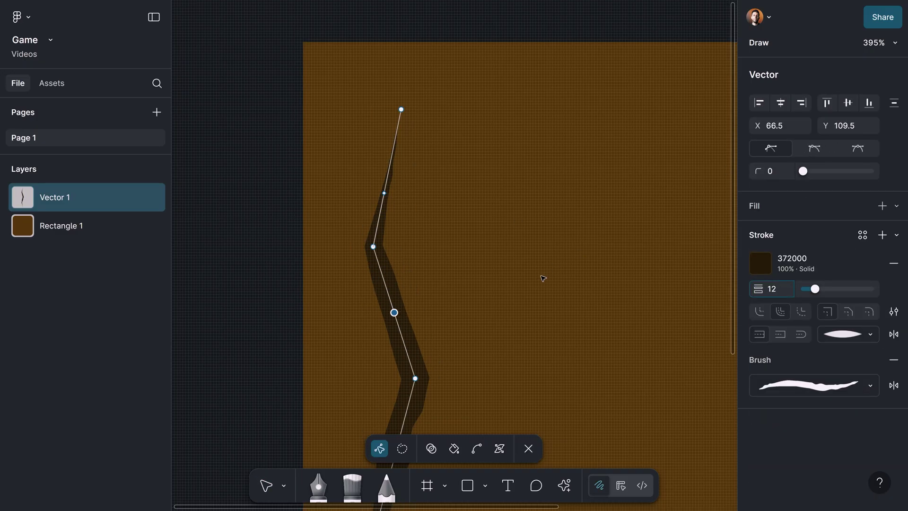
scroll(375, 304, down, 3)
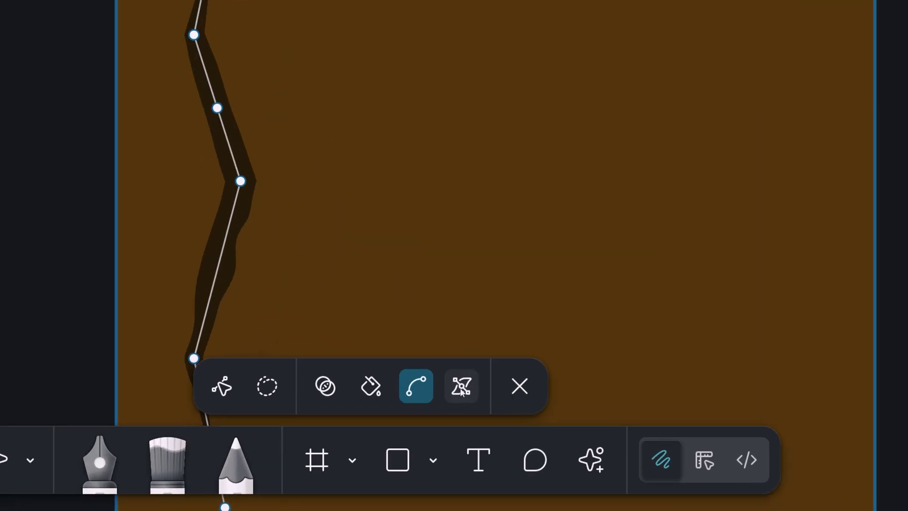
click(499, 449)
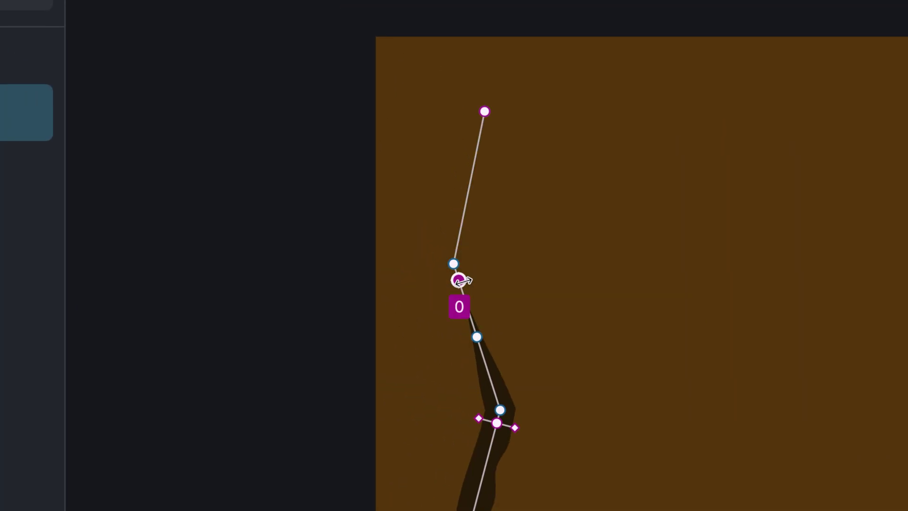
drag(461, 281, 442, 289)
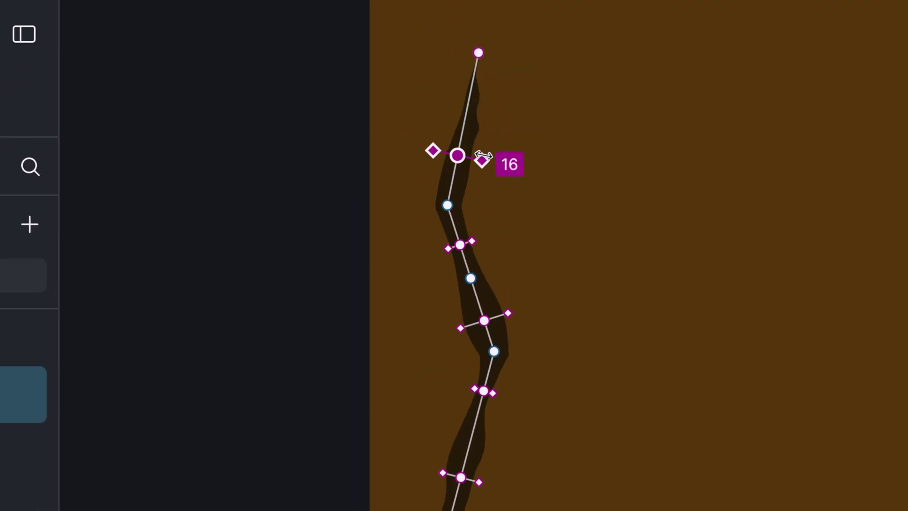
- Duplicate the crack line, move the copy right and edit its points
key(ctrl+d)
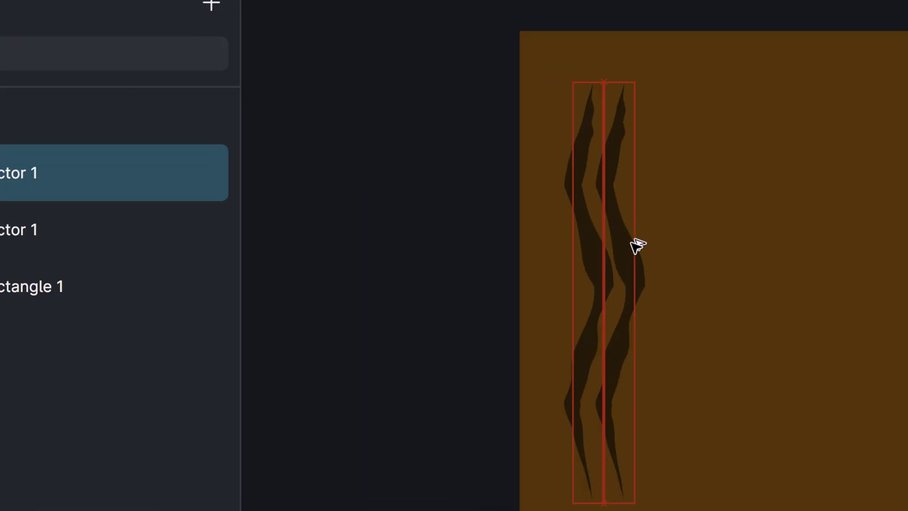
drag(636, 245, 659, 182)
double_click(683, 188)
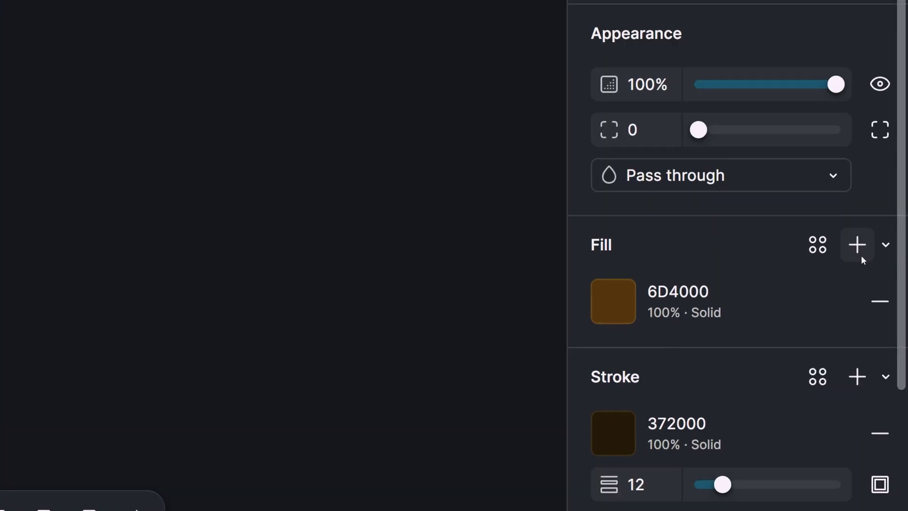
- Add a second horizontal linear-gradient fill with a dark brown 221400 first stop
click(881, 312)
click(760, 340)
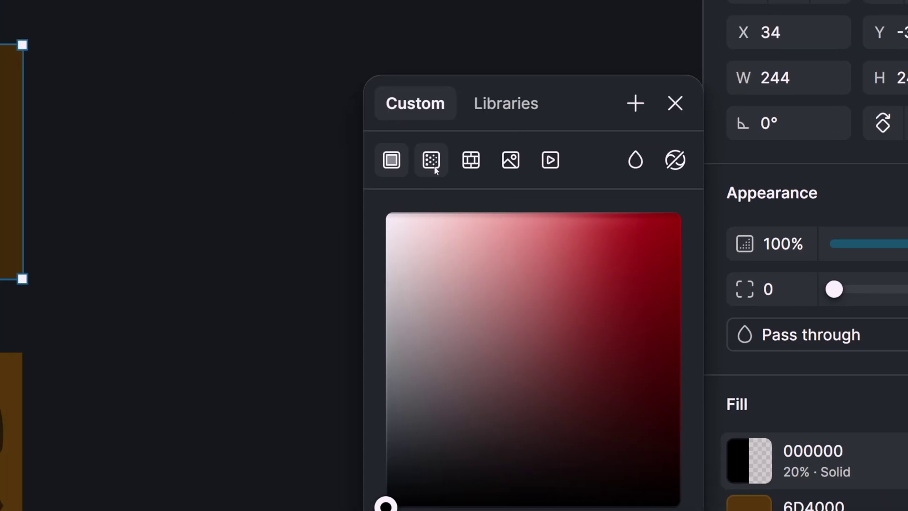
click(432, 160)
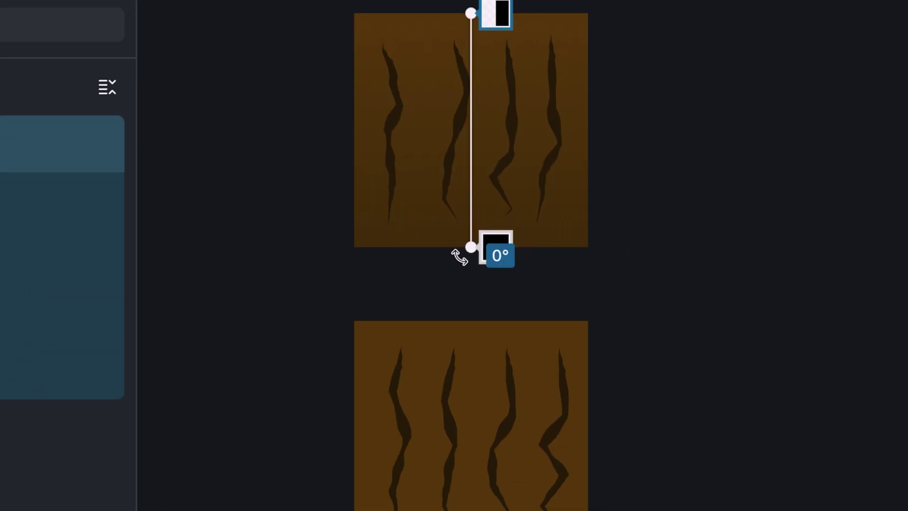
mouse_move(470, 246)
mouse_down()
mouse_move(349, 129)
mouse_move(557, 345)
mouse_up()
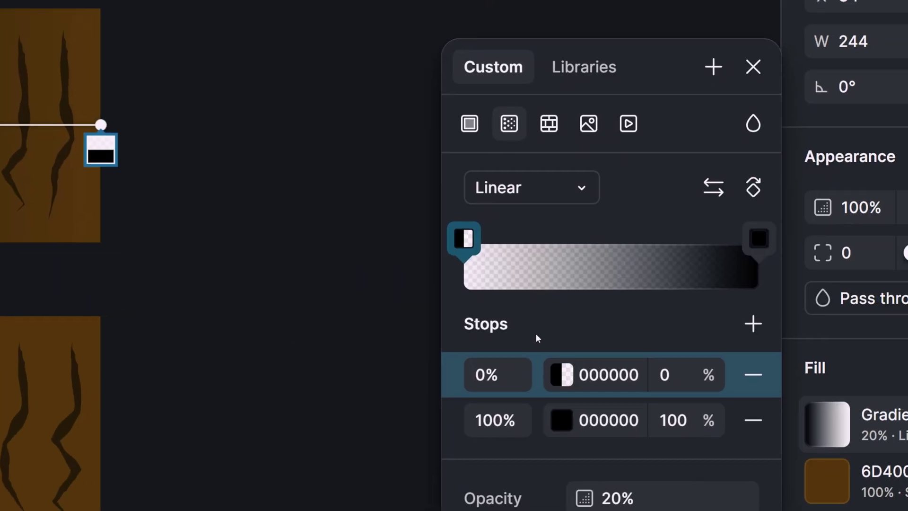
click(559, 376)
click(515, 371)
click(387, 185)
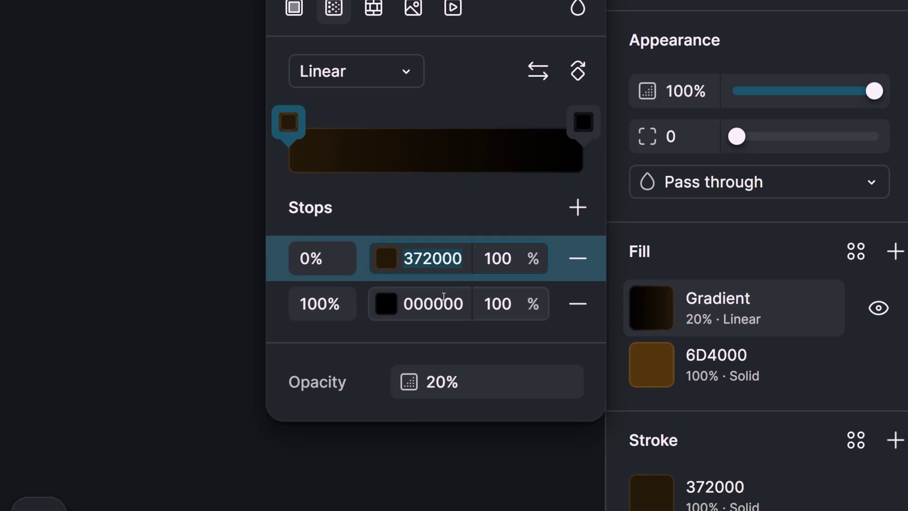
- Set the other gradient stops, adding a middle stop in base brown 6D4000
click(443, 303)
text(372000)
key(Return)
click(348, 190)
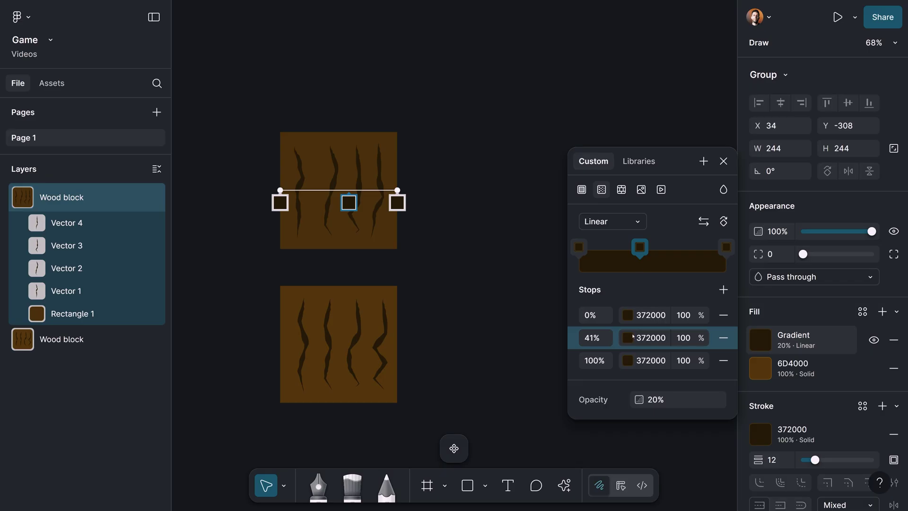
key(i)
click(350, 245)
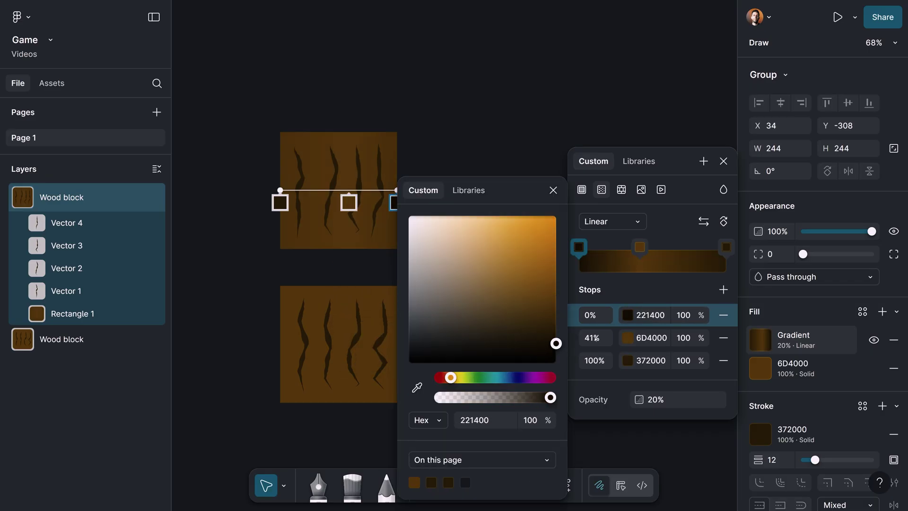
click(588, 337)
key(Escape)
- Add a fourth gradient stop, raise the overlay opacity to 64%, and select both blocks
click(760, 340)
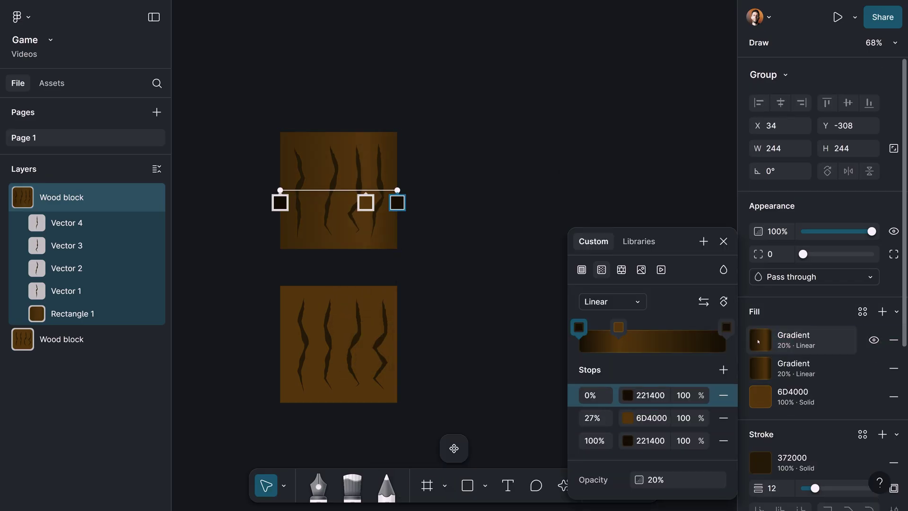
click(703, 242)
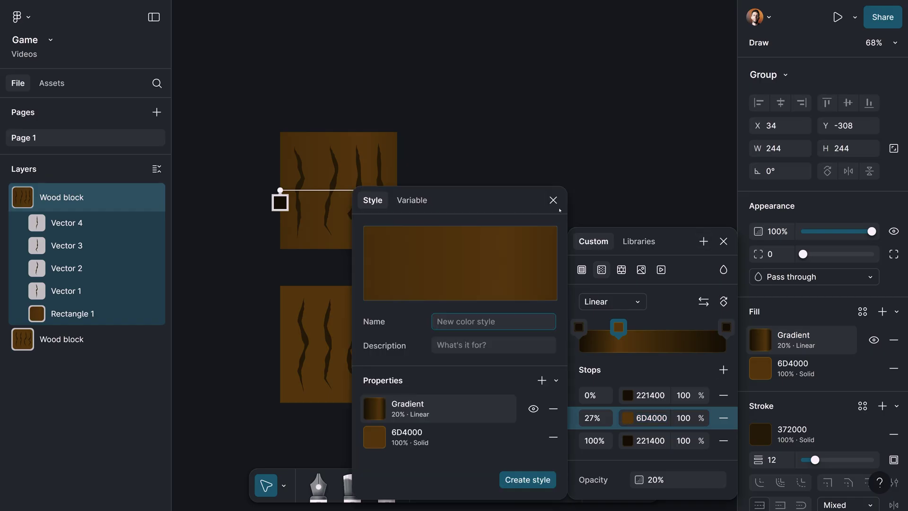
click(723, 370)
click(761, 340)
click(761, 340)
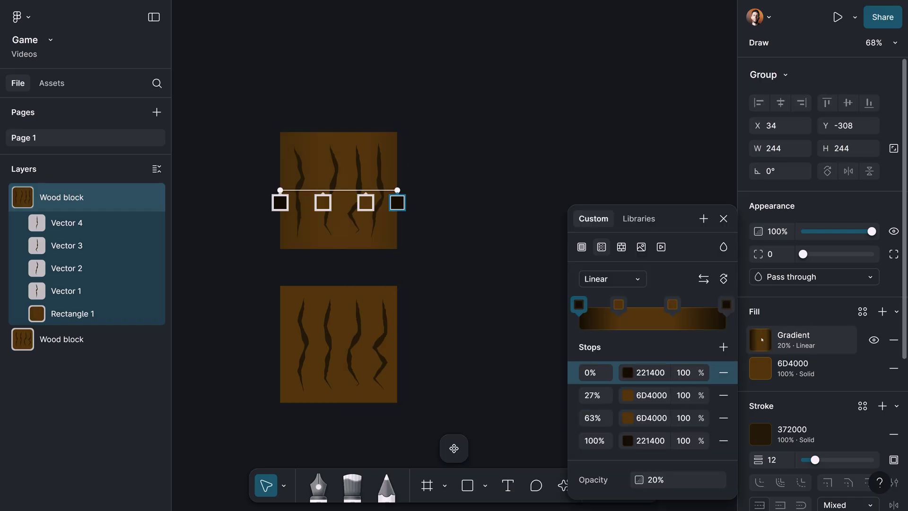
click(781, 351)
mouse_move(801, 367)
click(781, 352)
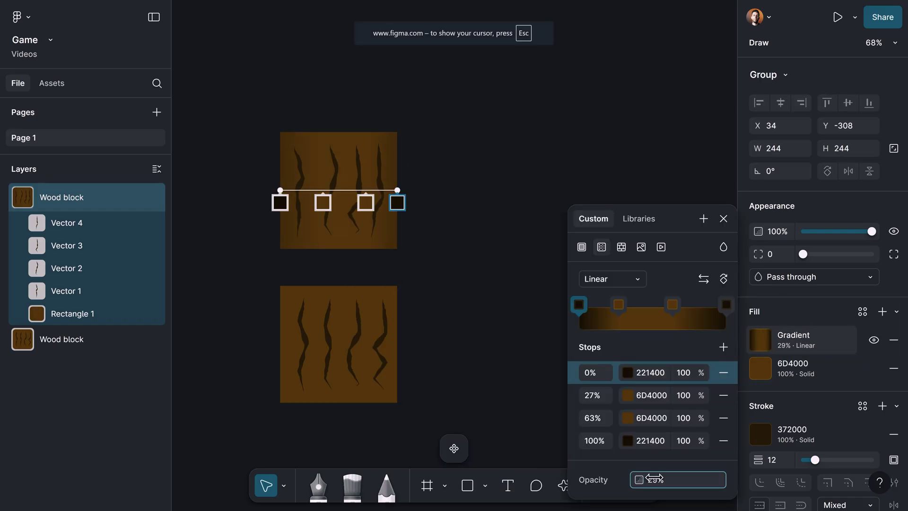
key(Escape)
drag(561, 114, 264, 405)
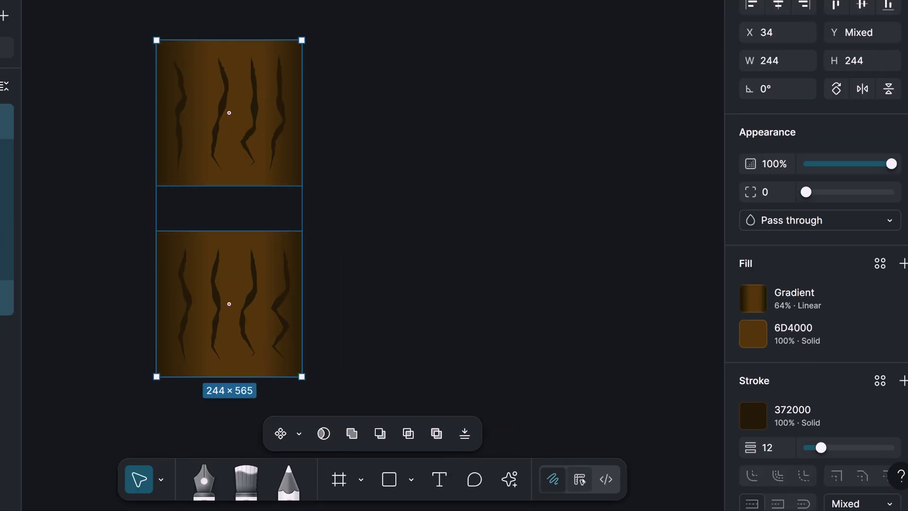
- Create a component set from the two wood blocks and name the top variant Type 1
click(620, 485)
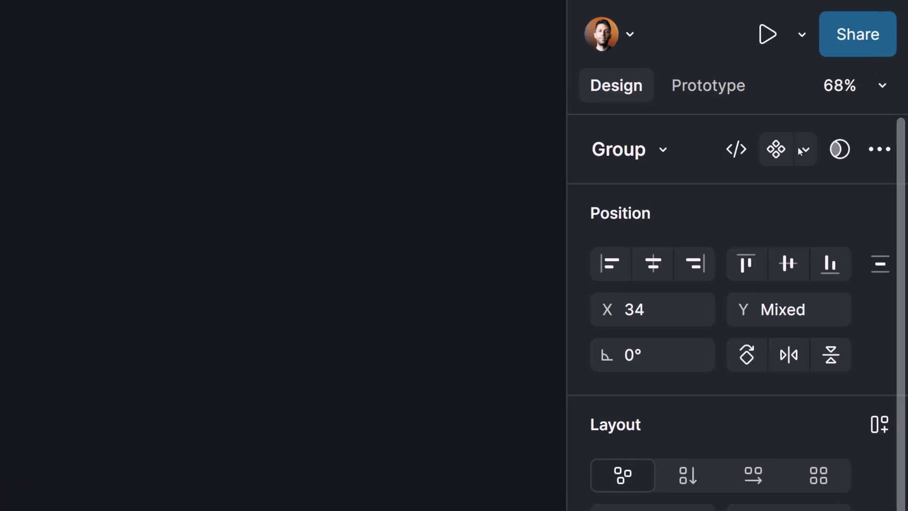
click(856, 75)
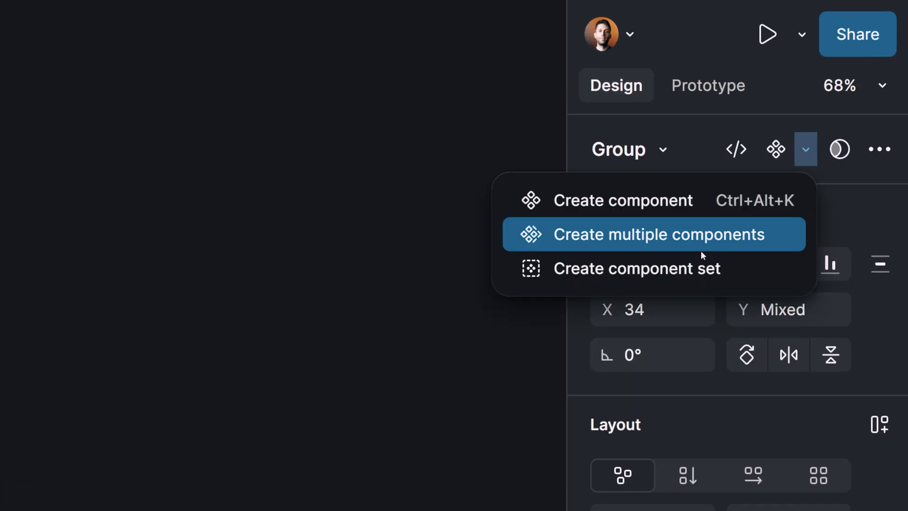
click(801, 133)
text(Wood block)
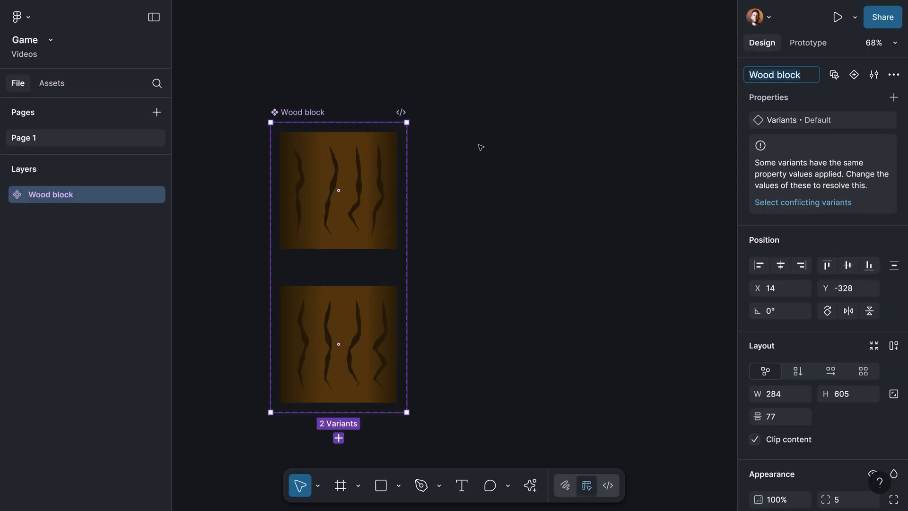
key(Return)
text(Type)
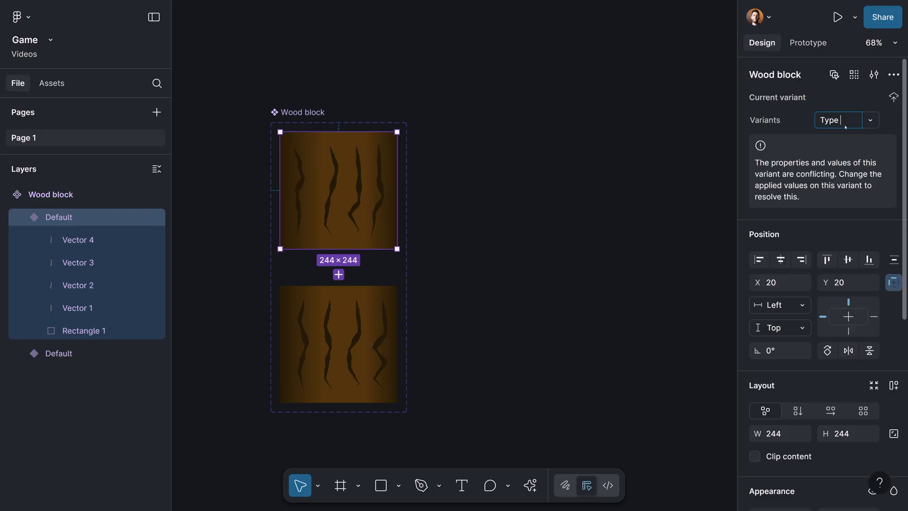
text(1)
key(Return)
- Recombine both blocks into the Wood block component set
click(367, 330)
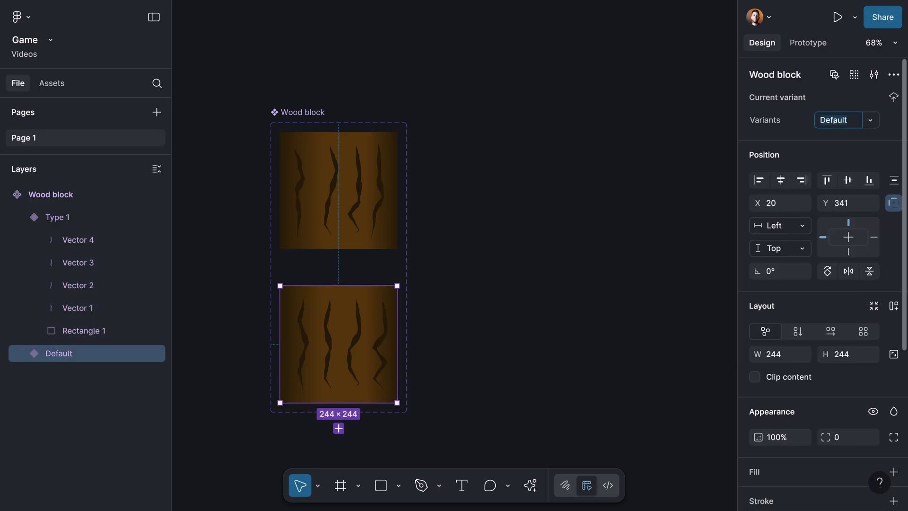
click(509, 256)
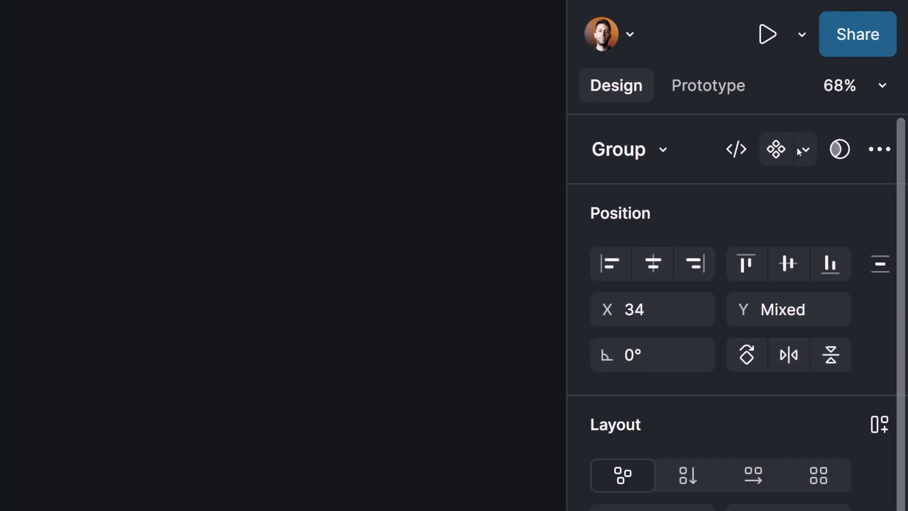
click(856, 74)
click(696, 267)
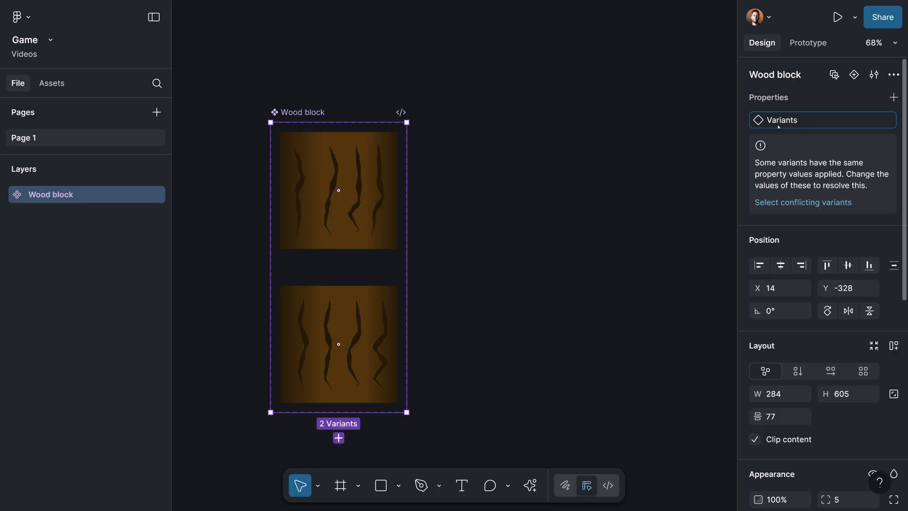
click(358, 180)
- Pen-draw two tapered brown branches and combine them into a Wood stick component set
click(659, 181)
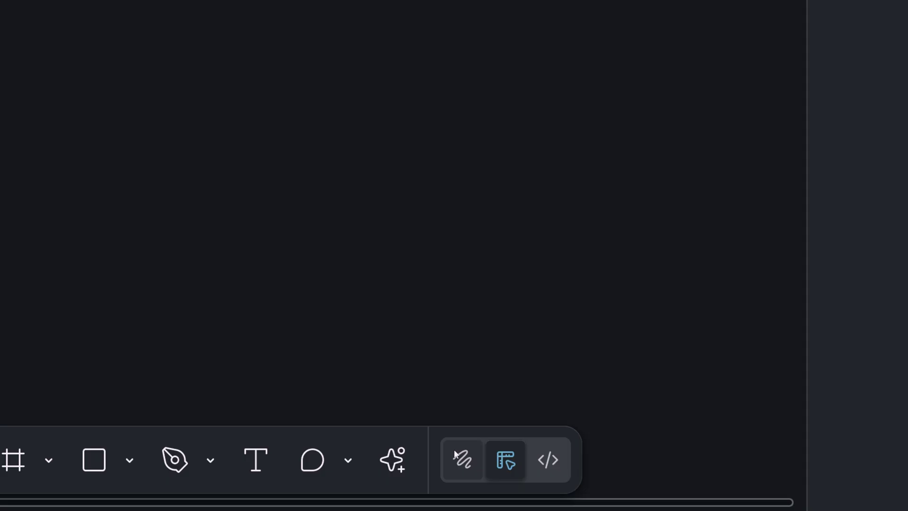
click(461, 460)
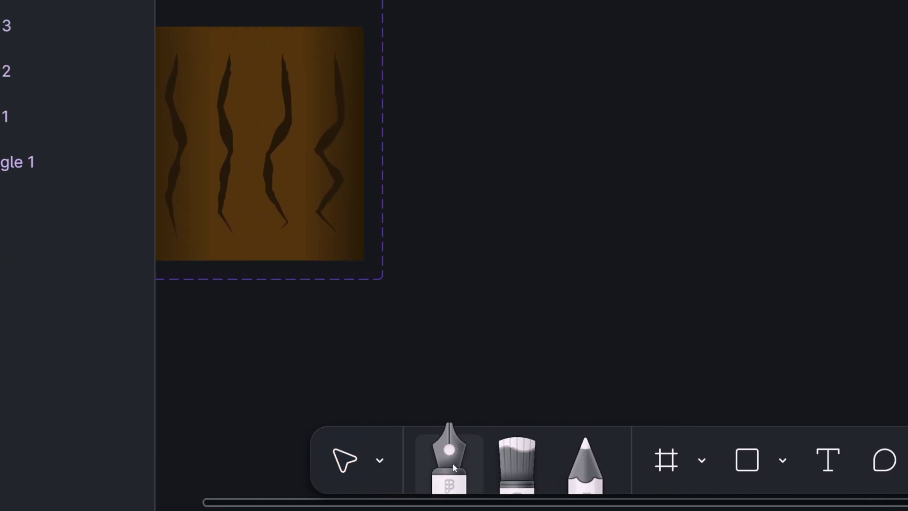
click(452, 464)
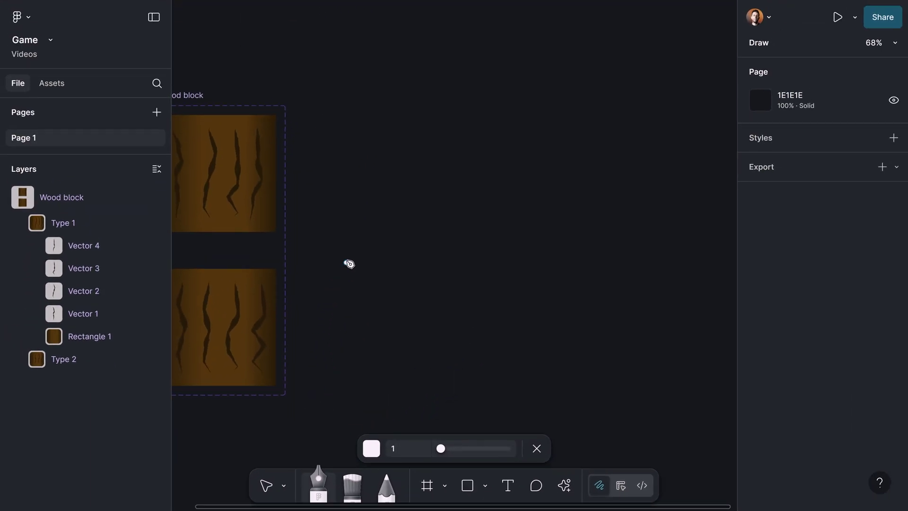
click(367, 208)
click(403, 202)
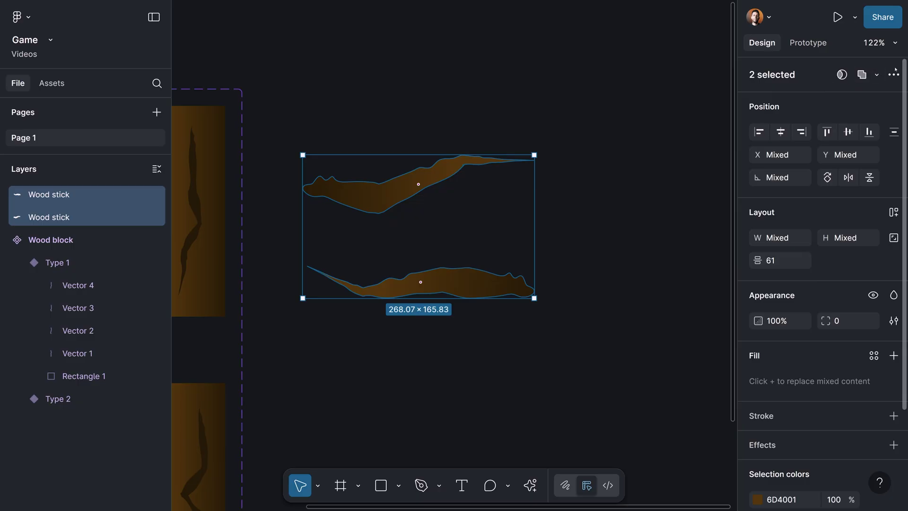
click(895, 73)
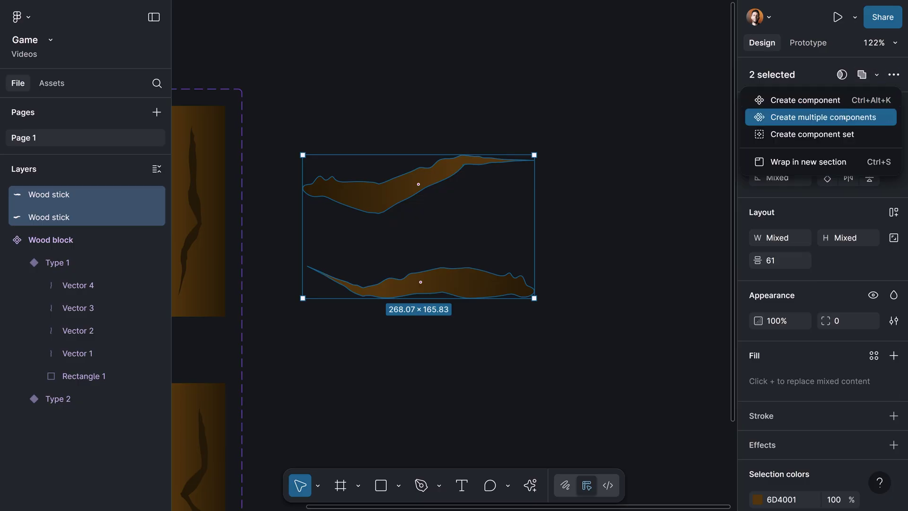
click(835, 135)
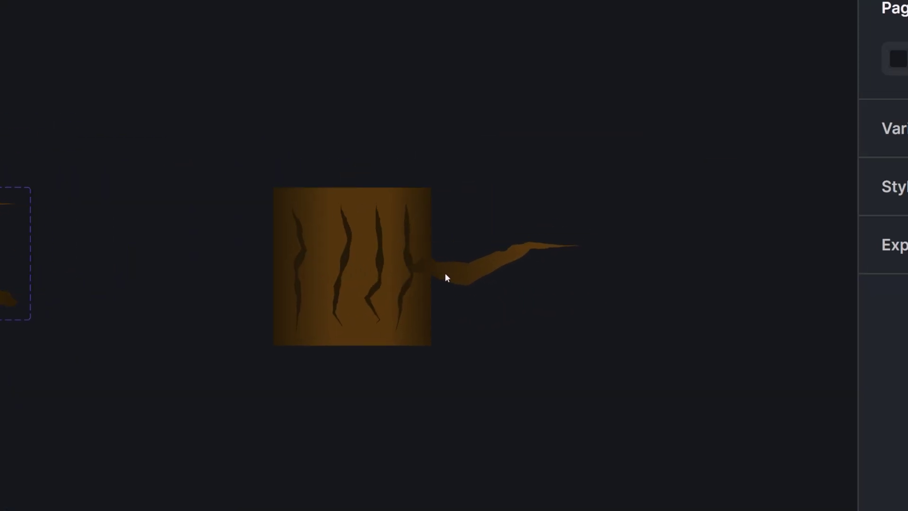
- Wrap the wood block and branch in an auto layout frame named Three Block
click(445, 277)
scroll(436, 320, up, 3)
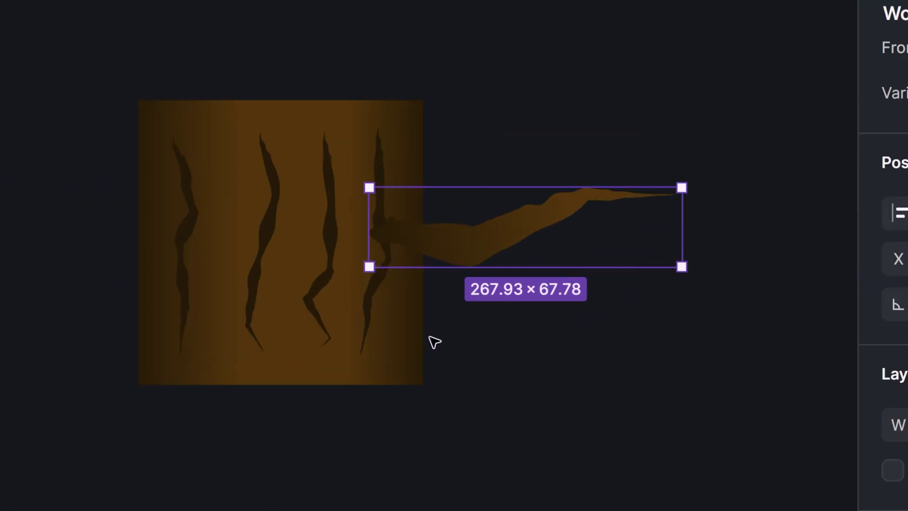
shift+click(425, 369)
key(shift+a)
click(844, 285)
text(-44)
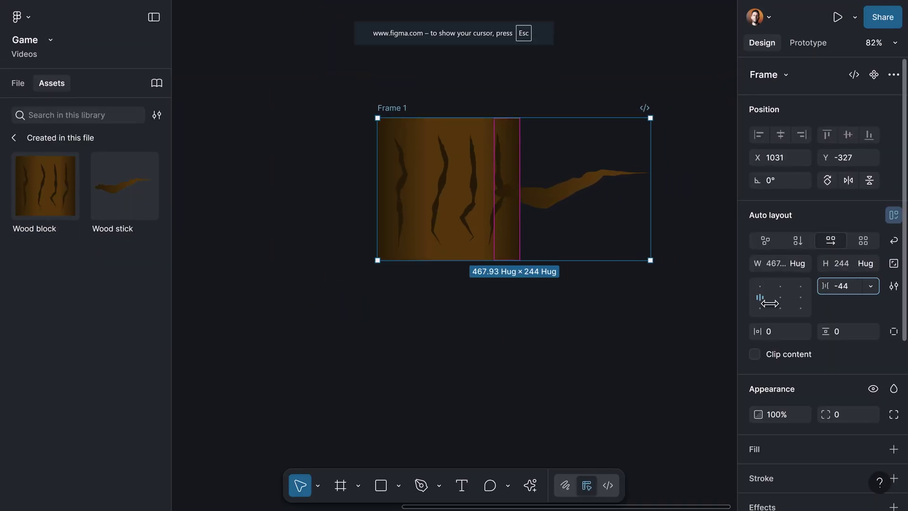
click(894, 286)
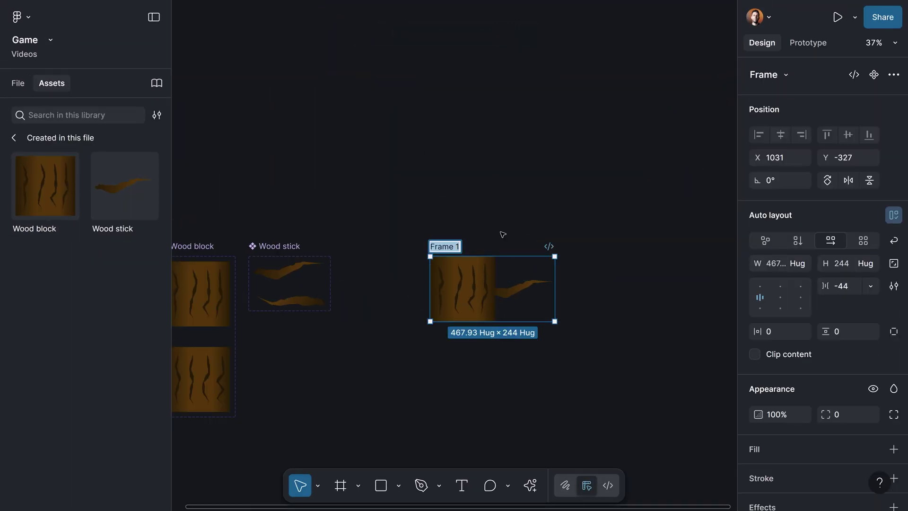
click(448, 246)
text(Three Block)
key(Return)
- Duplicate the Three Block frame below and move the top block's stick to the left side
alt+drag(463, 287, 463, 391)
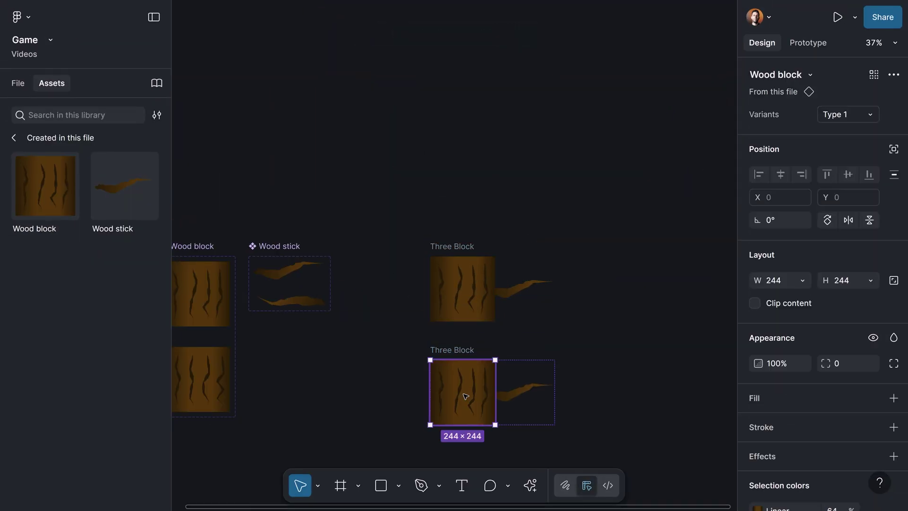
click(462, 243)
click(485, 368)
ctrl+click(524, 287)
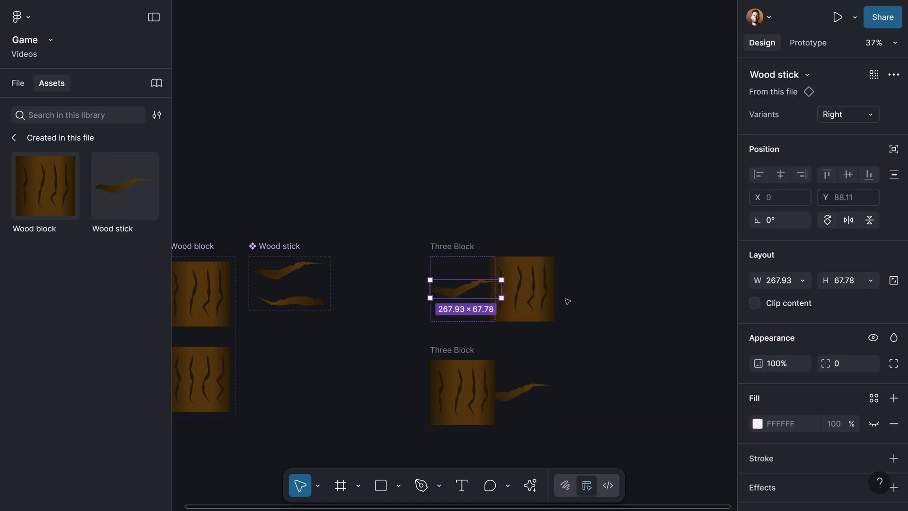
drag(598, 200, 383, 425)
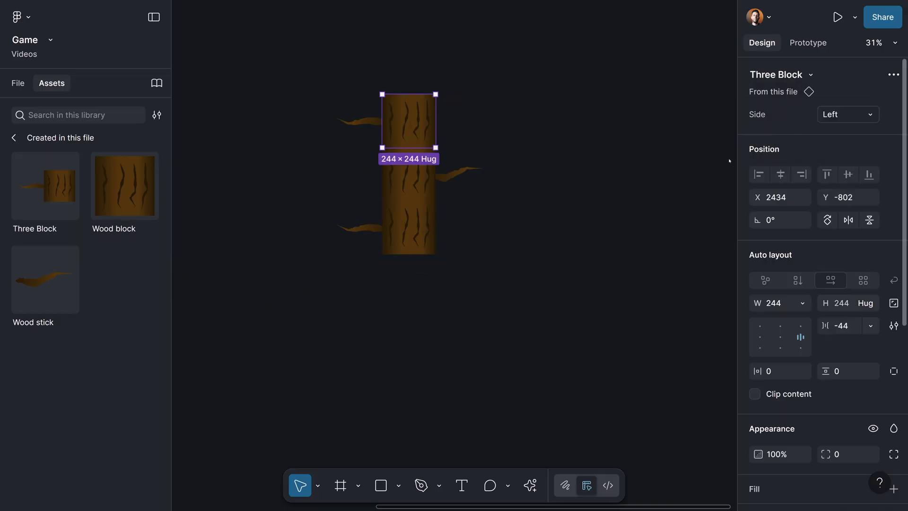
click(728, 161)
scroll(524, 168, left, 5)
click(245, 332)
scroll(269, 421, up, 2)
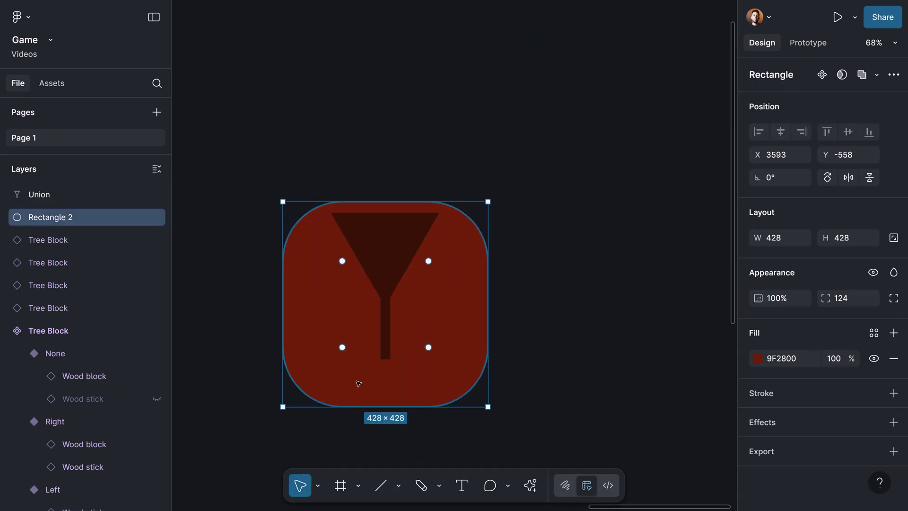
- Square off the body's top corners and group the eyebrows, eyes, mouth and nose
double_click(415, 250)
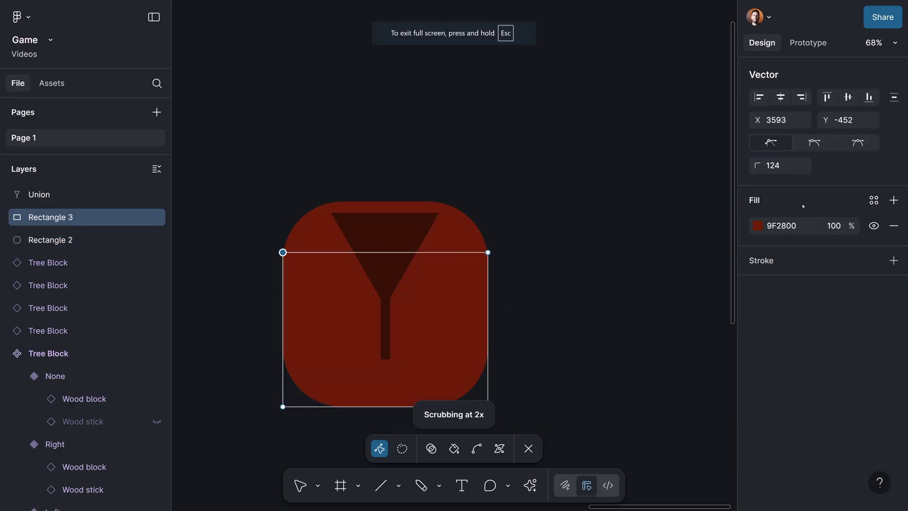
click(757, 361)
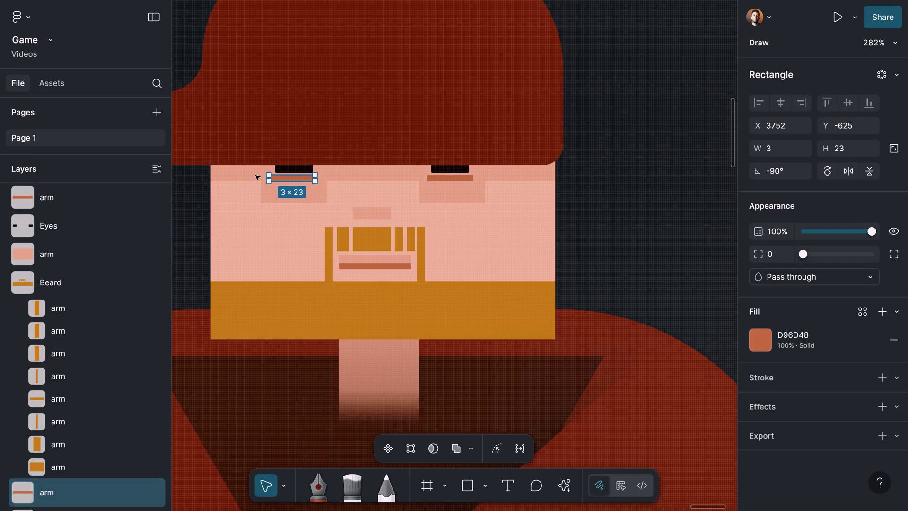
shift+click(255, 177)
shift+click(283, 197)
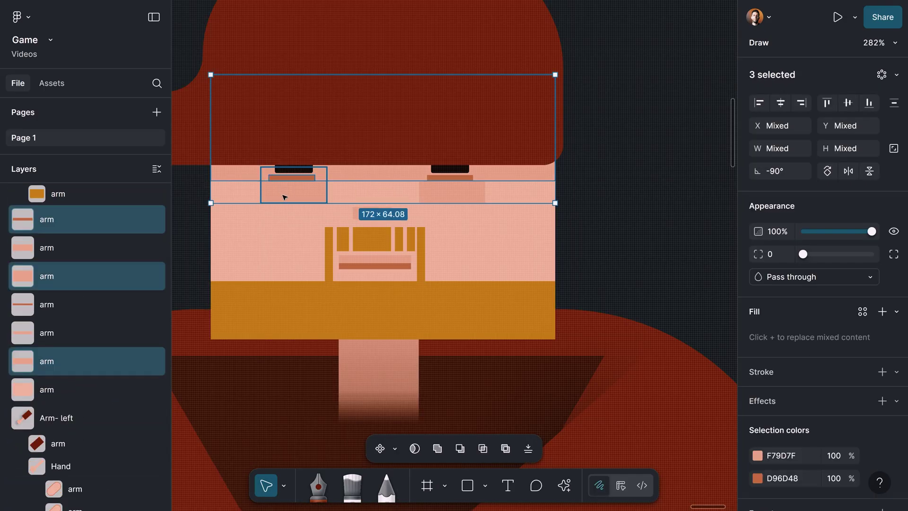
shift+click(444, 183)
shift+click(459, 223)
shift+click(391, 265)
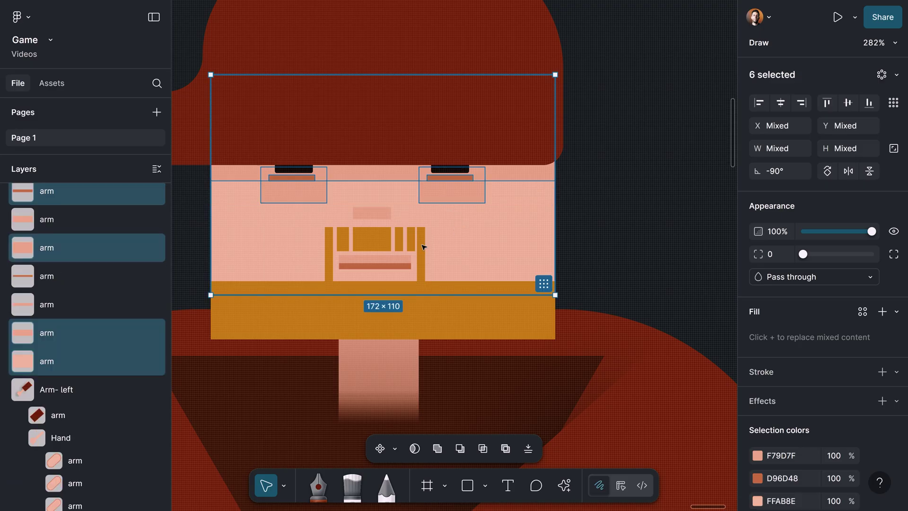
shift+click(394, 257)
shift+click(371, 212)
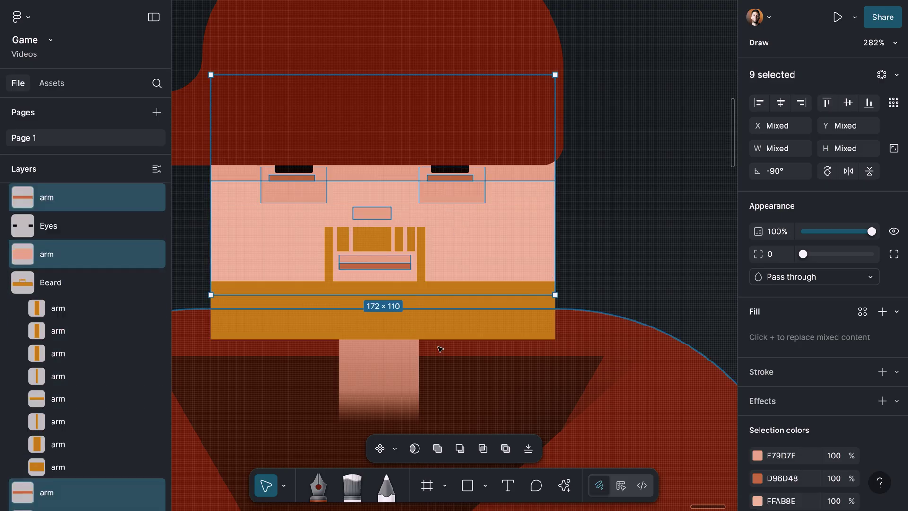
key(ctrl+g)
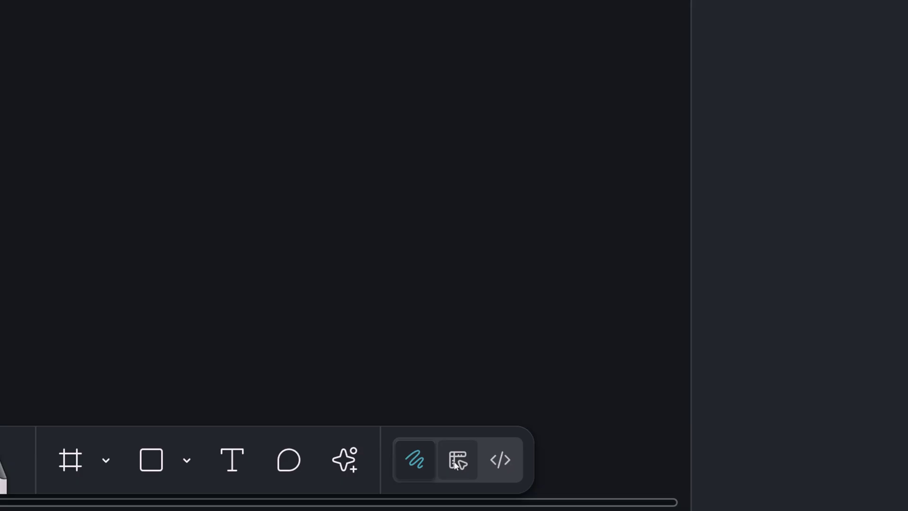
- Add an iPhone 16 frame and move the tree and lumberjack beside it
click(458, 463)
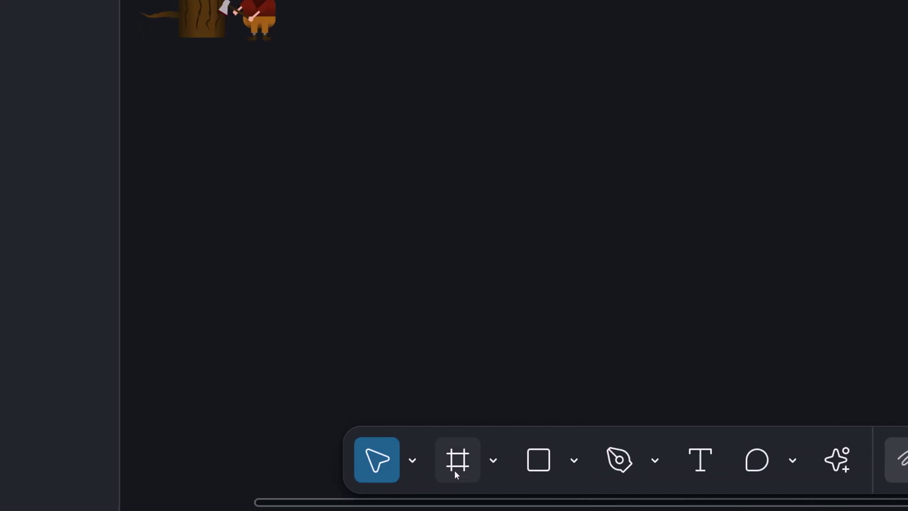
scroll(689, 255, up, 3)
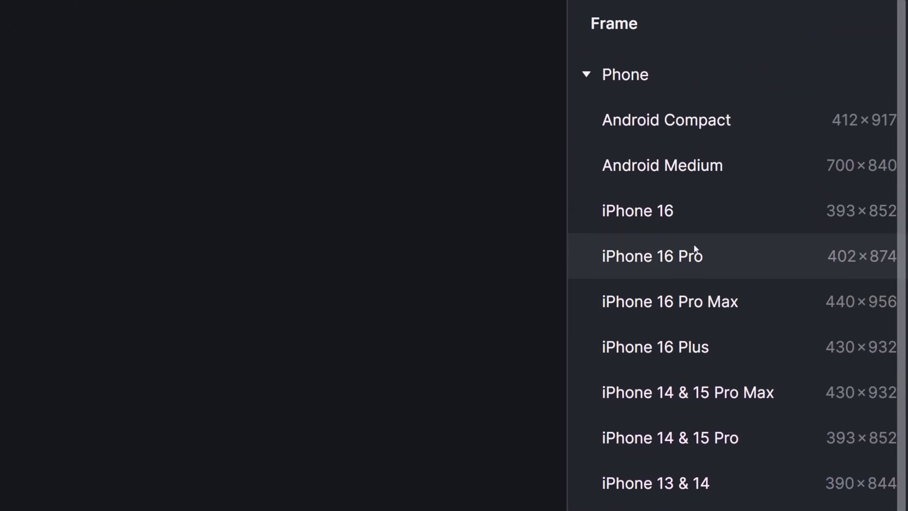
click(694, 253)
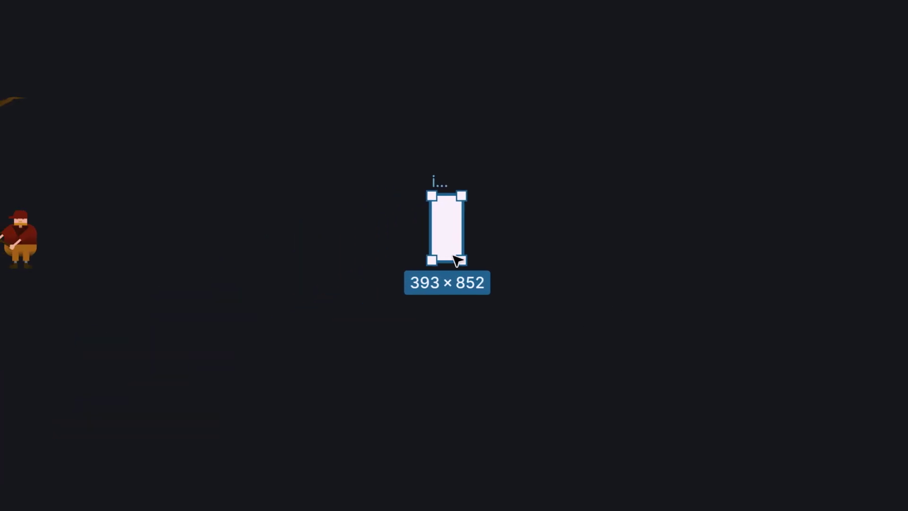
drag(445, 107, 220, 319)
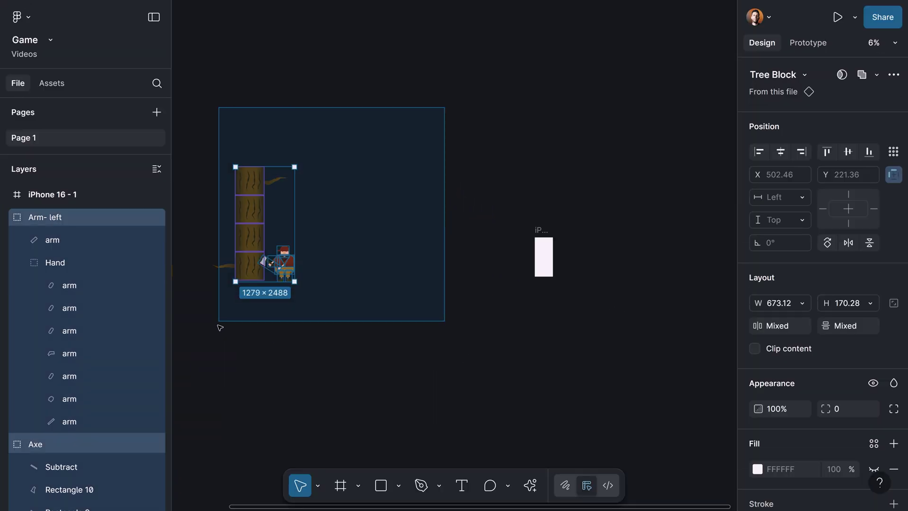
drag(269, 235, 506, 248)
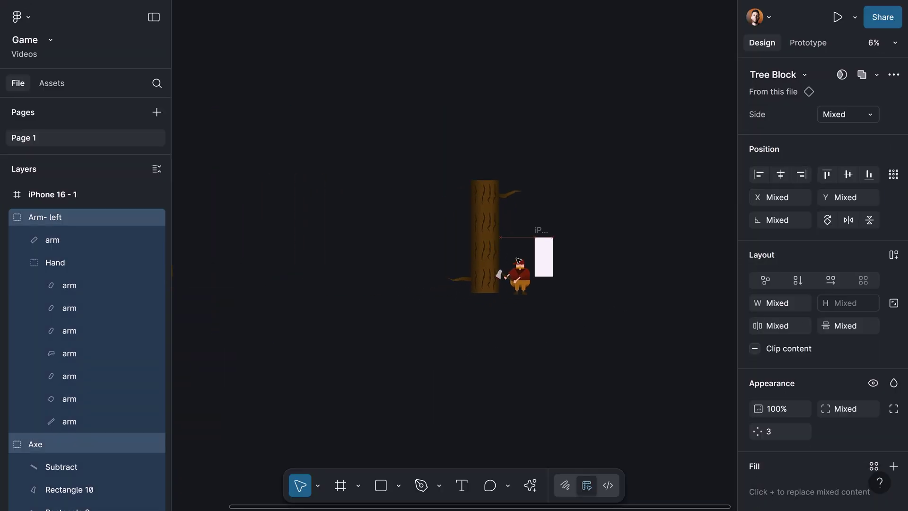
scroll(535, 277, up, 2)
scroll(537, 285, up, 2)
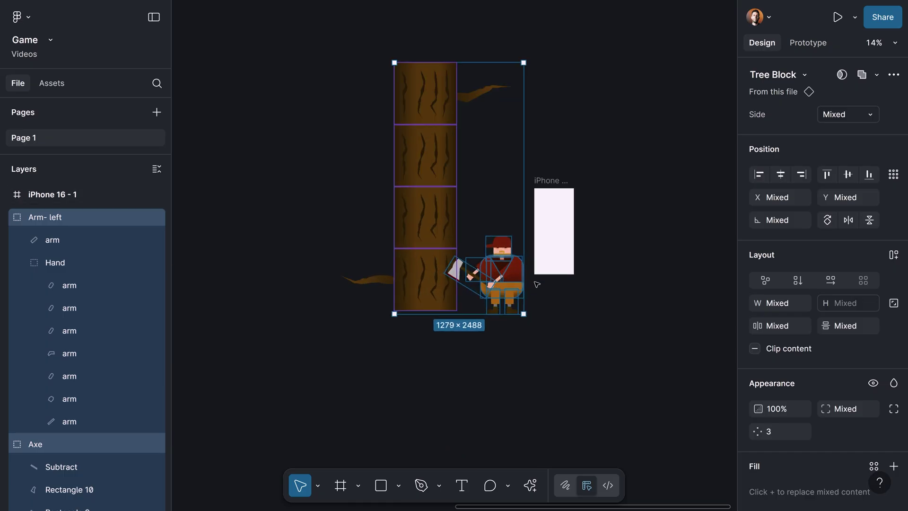
- Scale the artwork proportionally with K to fit the frame, tree block at the top
key(k)
drag(529, 277, 556, 239)
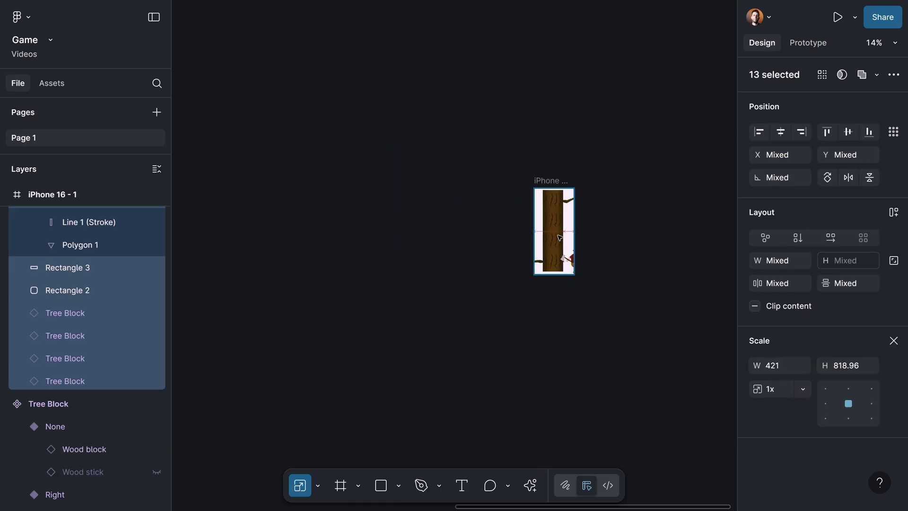
scroll(560, 242, up, 3)
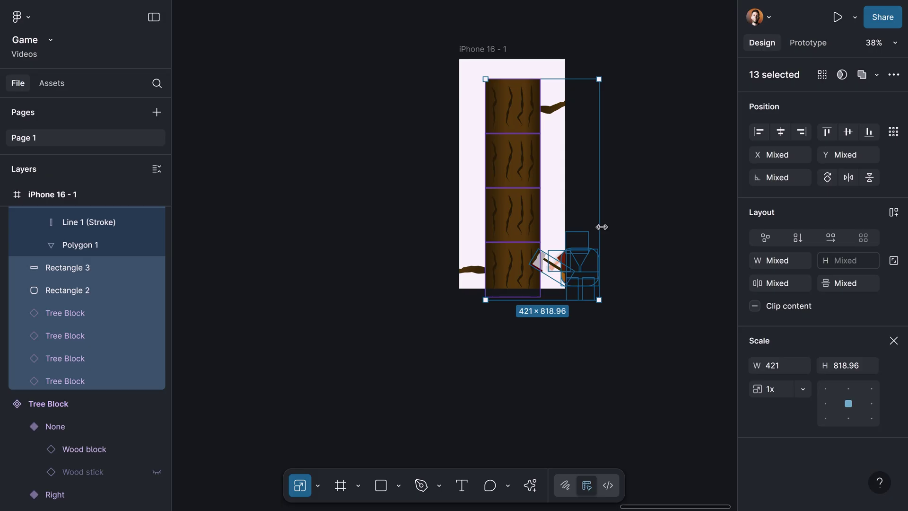
drag(602, 227, 558, 230)
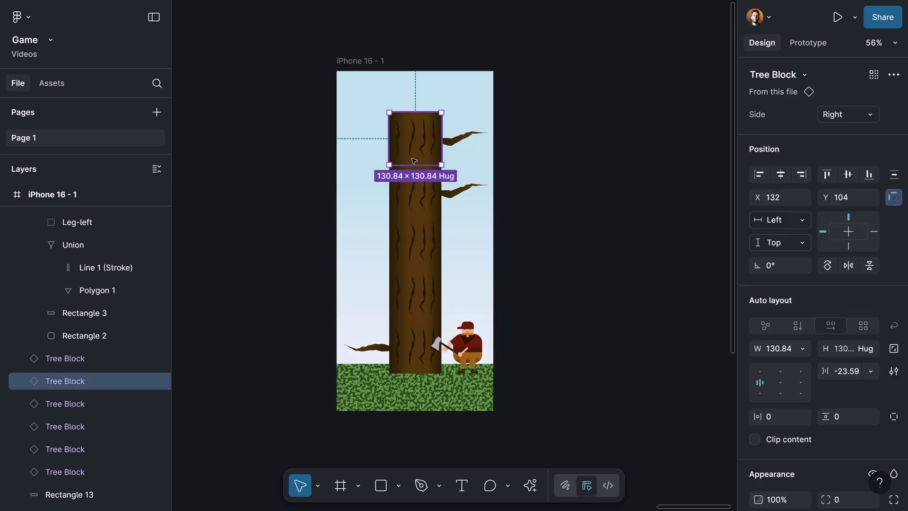
drag(414, 160, 406, 120)
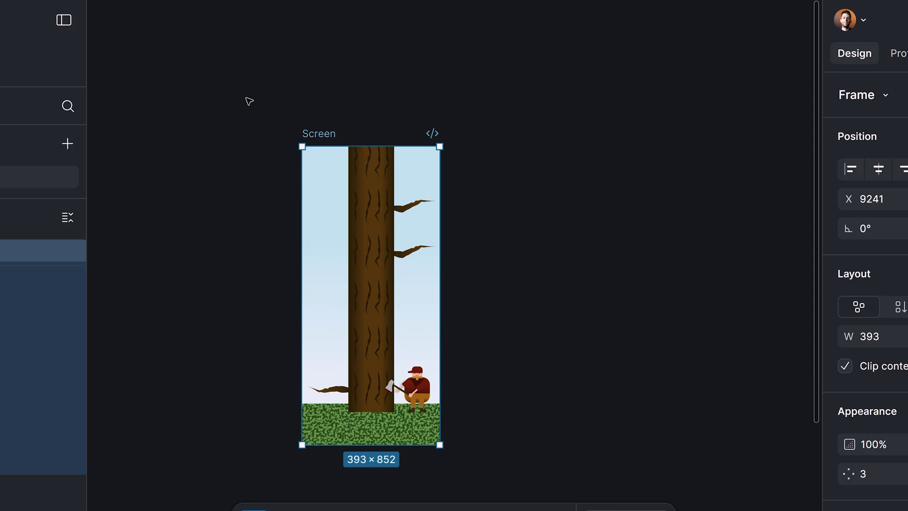
click(286, 99)
- Paste the Screen frame and the Timberman game description into a full-screen Figma Make prompt
click(323, 136)
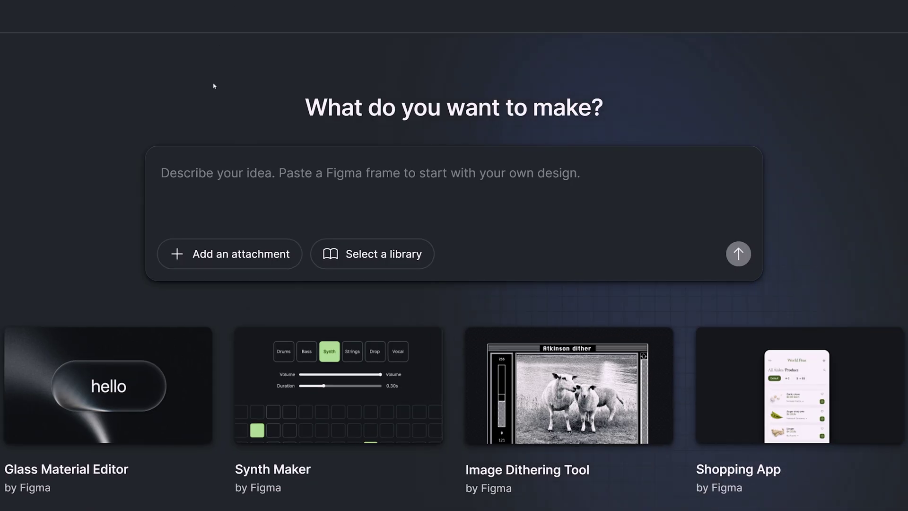
key(F11)
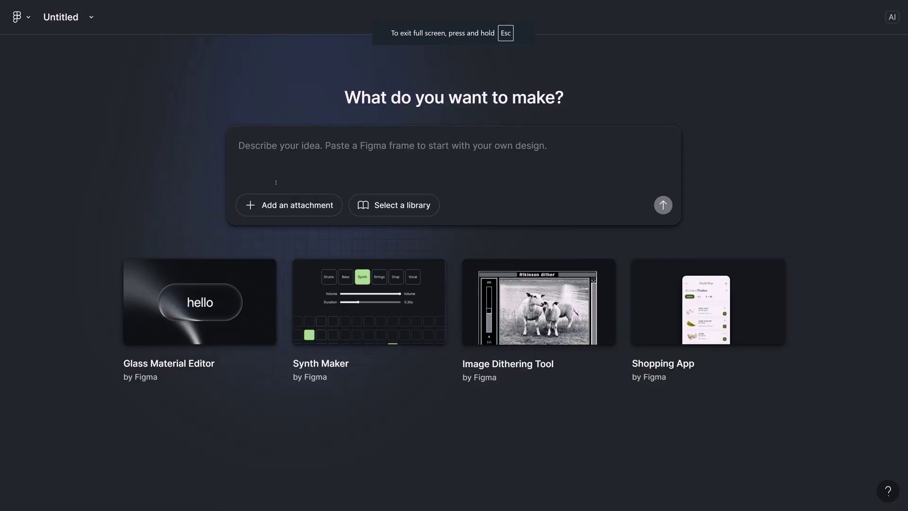
key(ctrl+v)
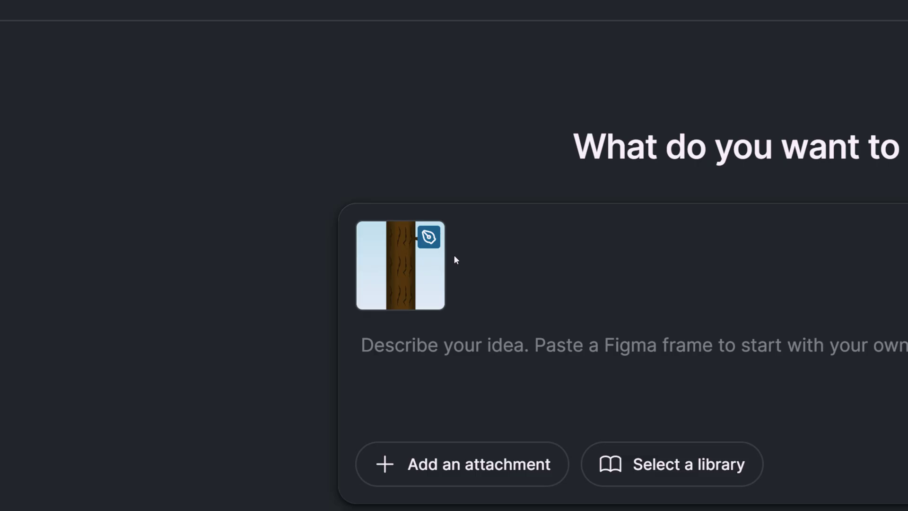
click(455, 257)
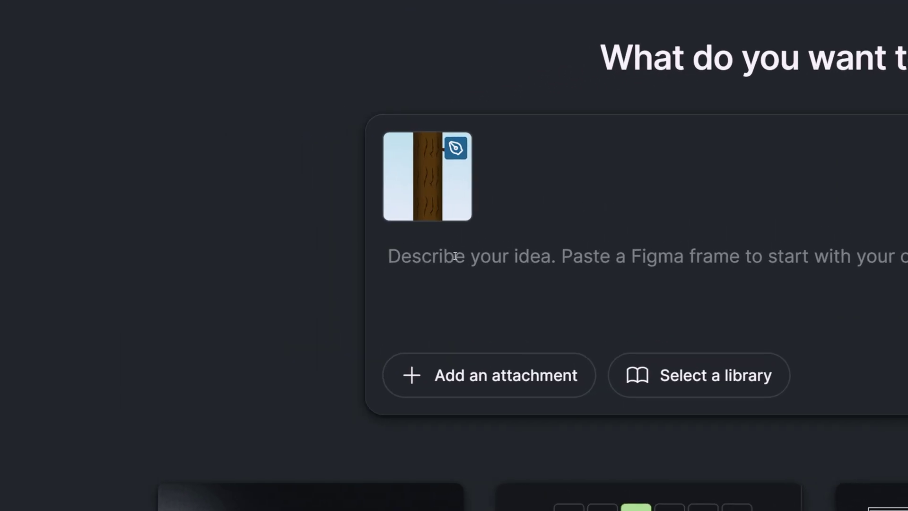
key(ctrl+v)
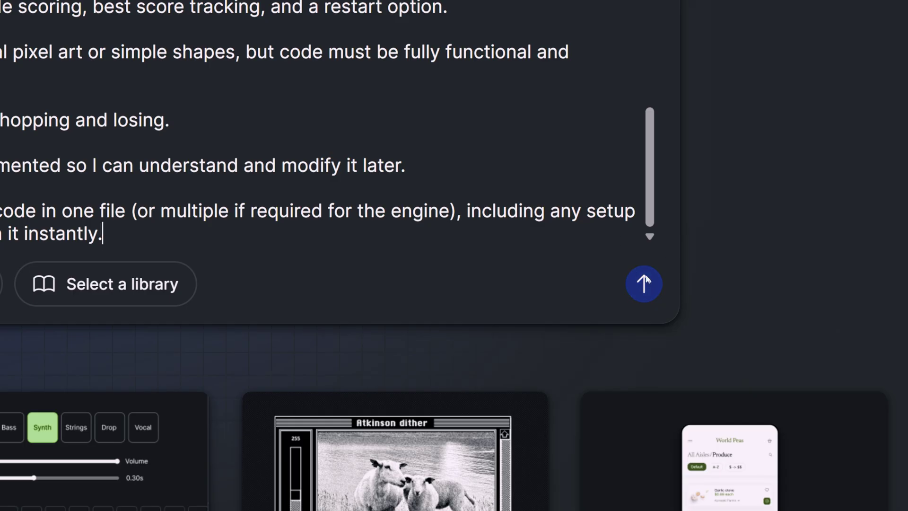
- Submit the Timberman game prompt and view the generated App.tsx code
click(647, 280)
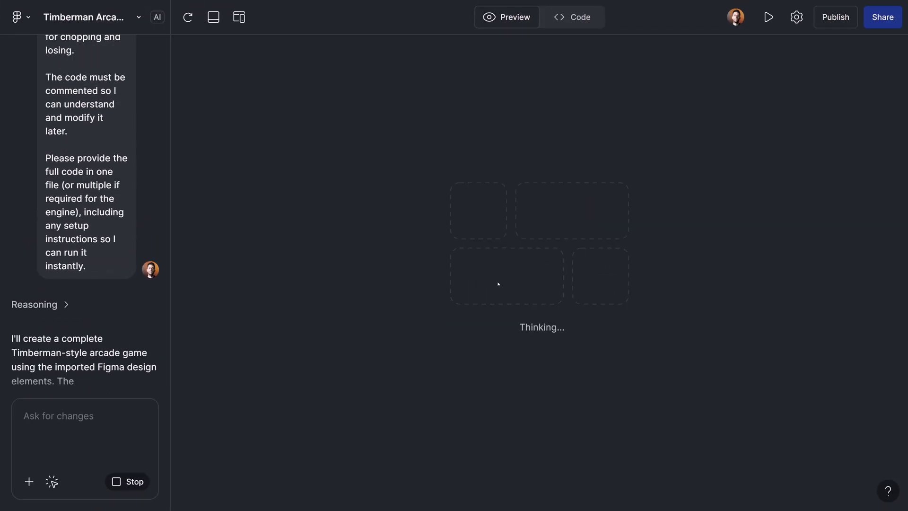
click(577, 24)
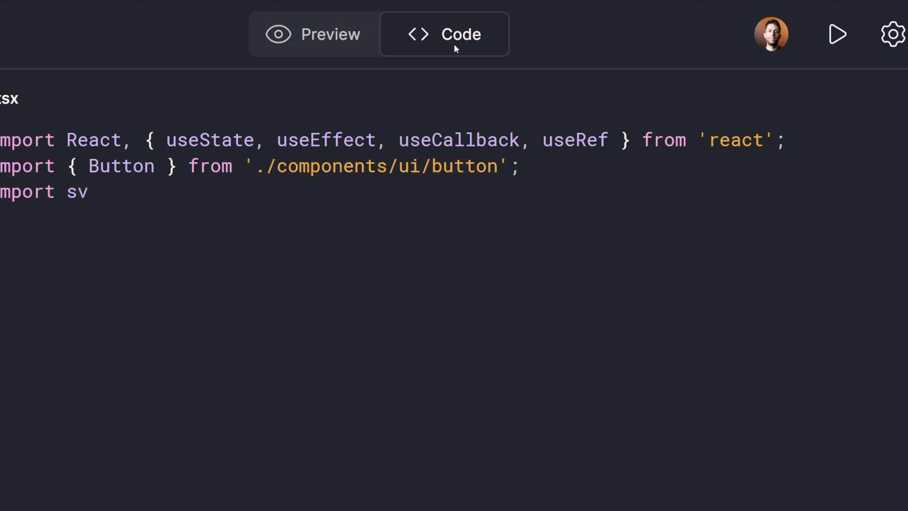
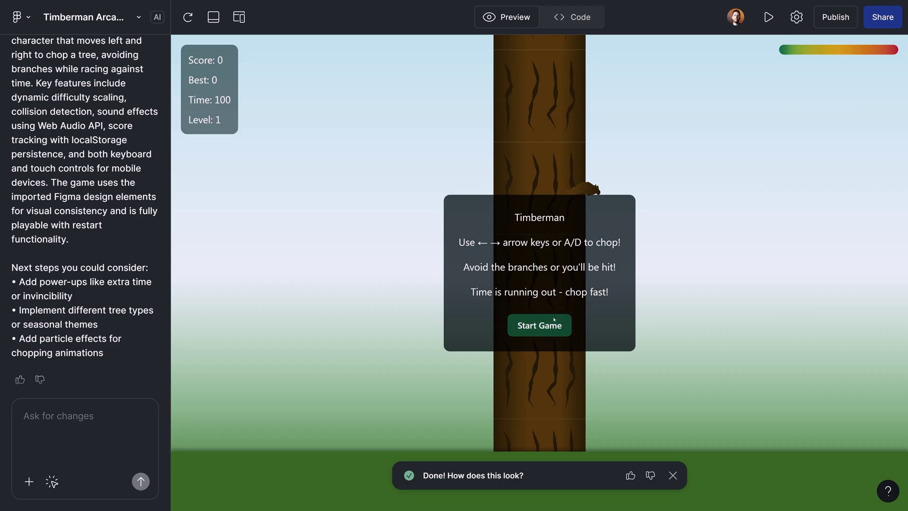
- Start a Timberman round, chop the tree, and restart with Play Again after game over
click(539, 325)
key(Left)
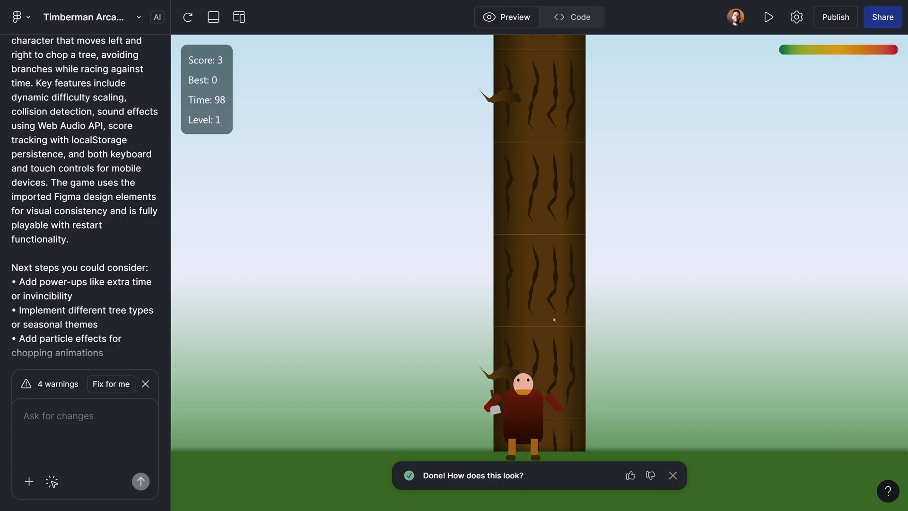
click(554, 320)
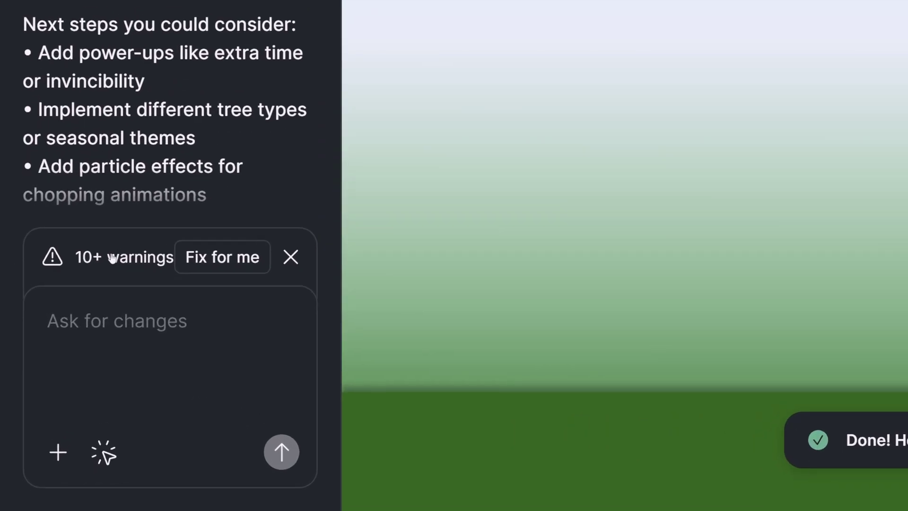
- Apply Fix for me to the duplicate-key console warnings, then replay to a high score of 17
click(112, 259)
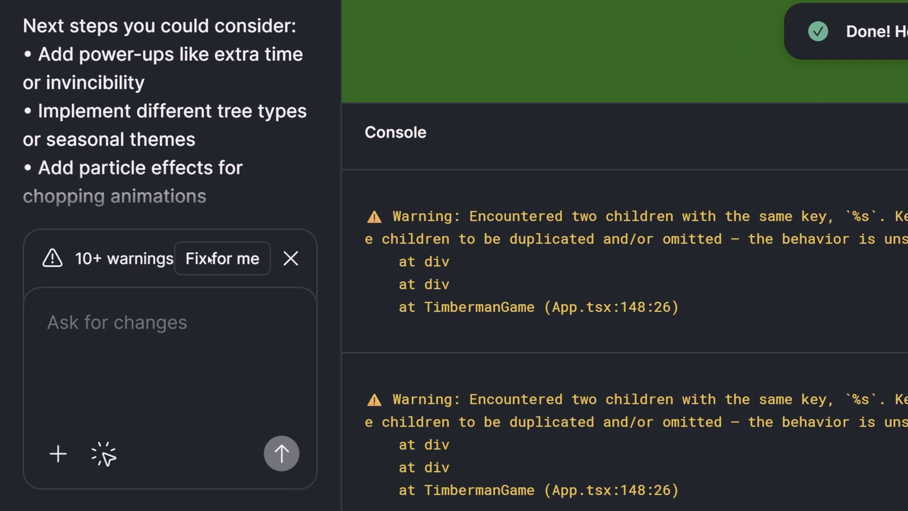
click(210, 259)
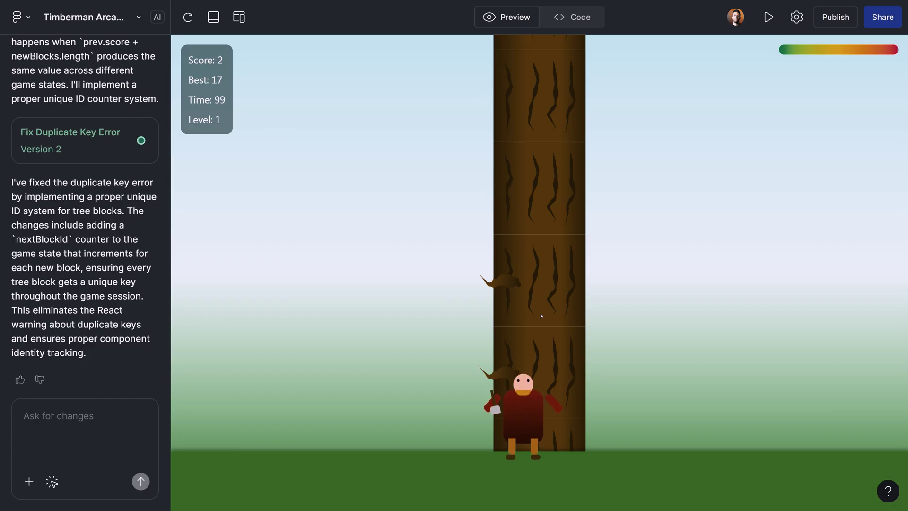
key(space)
key(Left)
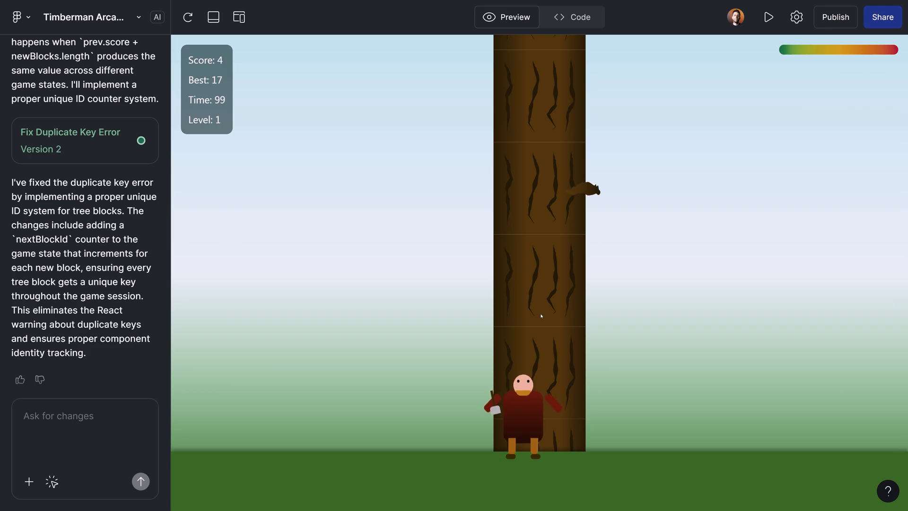
key(Left)
key(space)
key(Left)
key(Left)
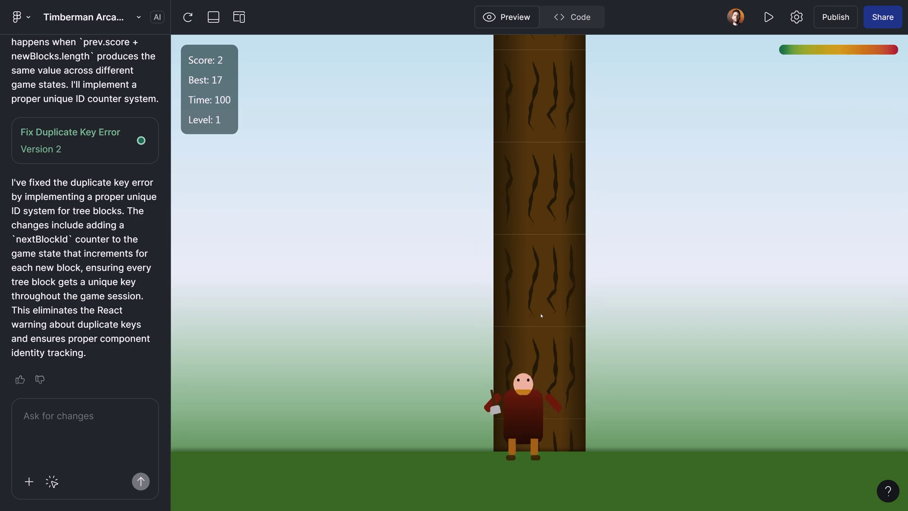
key(Left)
key(Left)
key(Left)
key(Right)
key(Right)
key(Right)
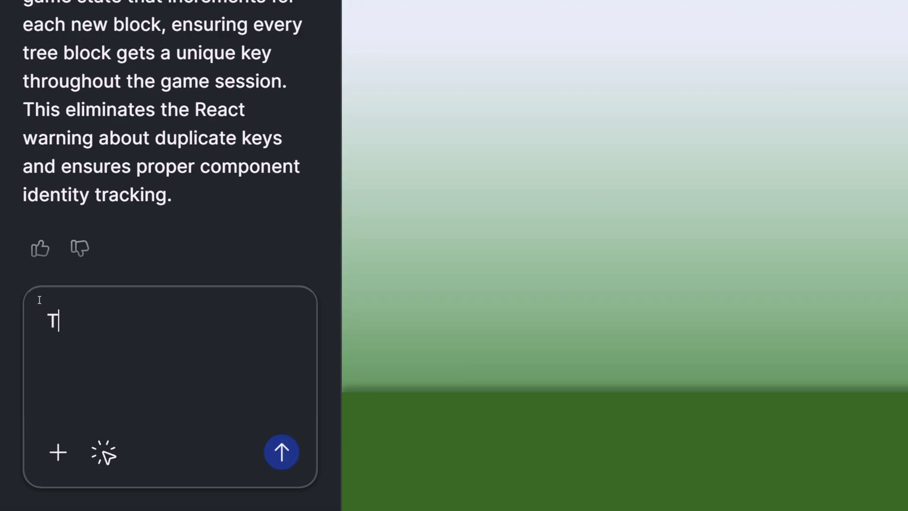
- Send the game-logic fix request, then chop to test Version 3, reaching a high score of 75
key(Return)
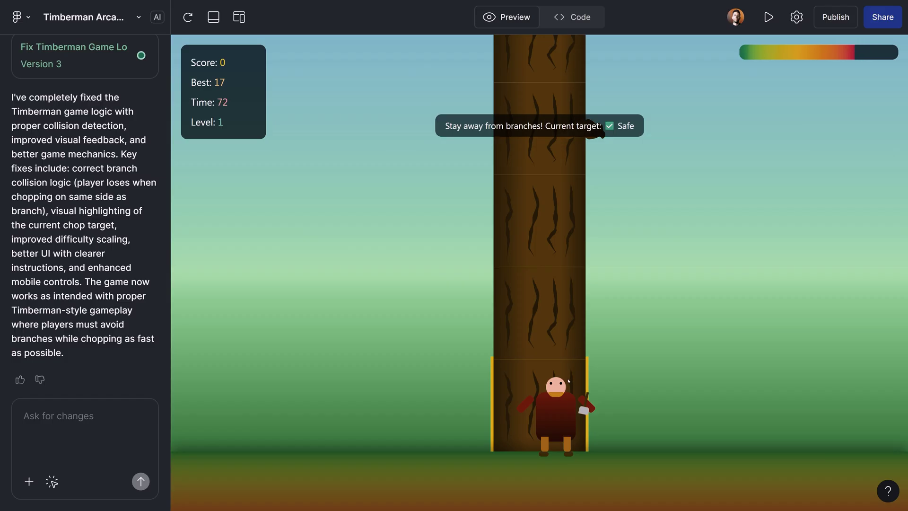
key(Left)
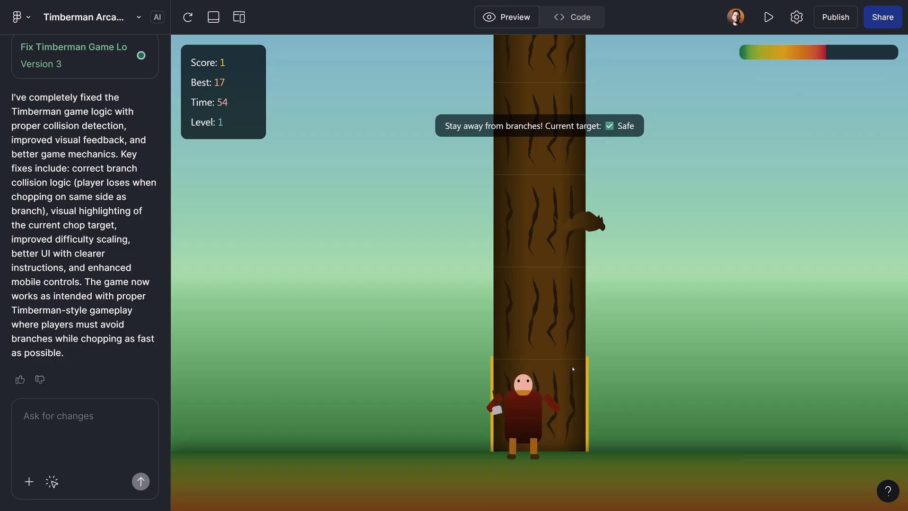
key(Left)
key(Left)
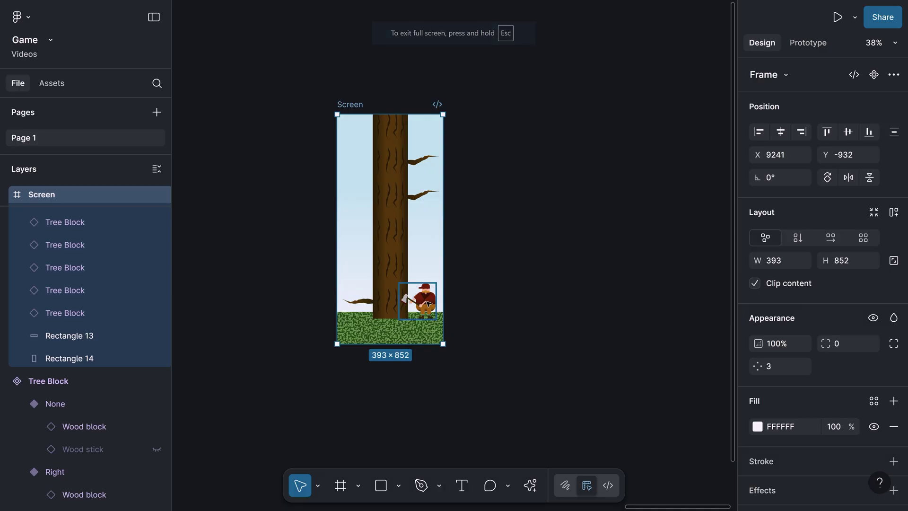
- Paste the selected lumberjack Body group artwork into the Figma Make chat input
click(428, 303)
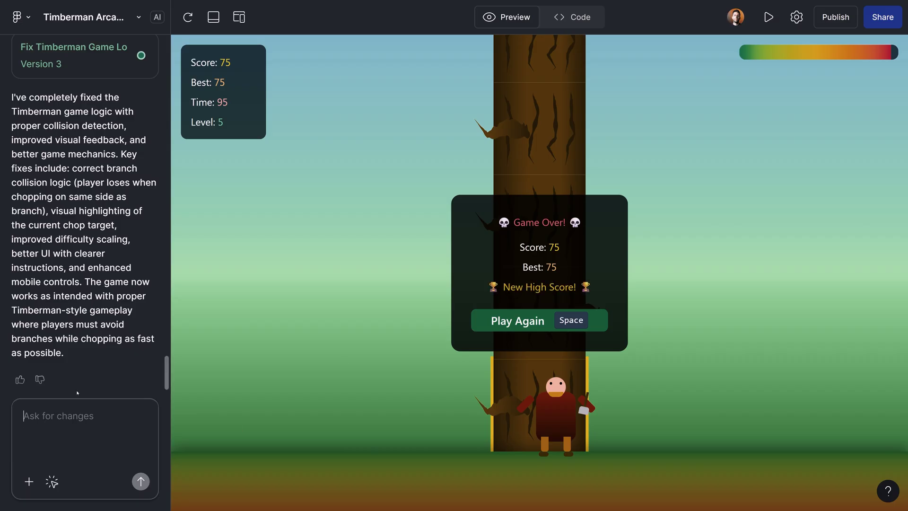
key(ctrl+v)
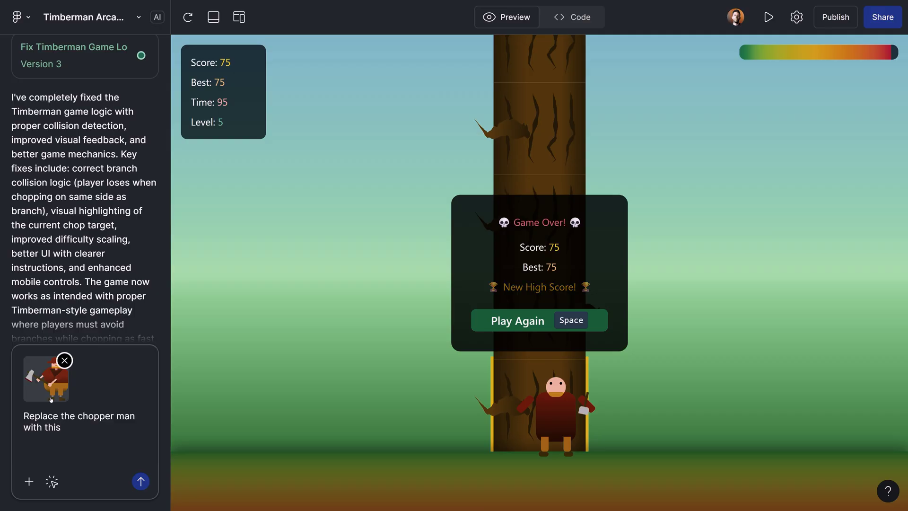
- Send 'Replace the chopper man with this' and play the Version 4 lumberjack game to level 3
key(Return)
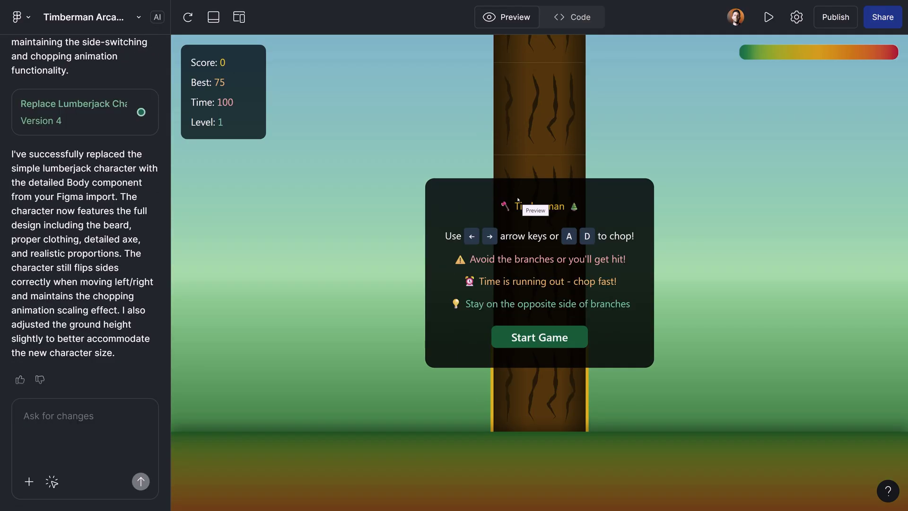
click(503, 338)
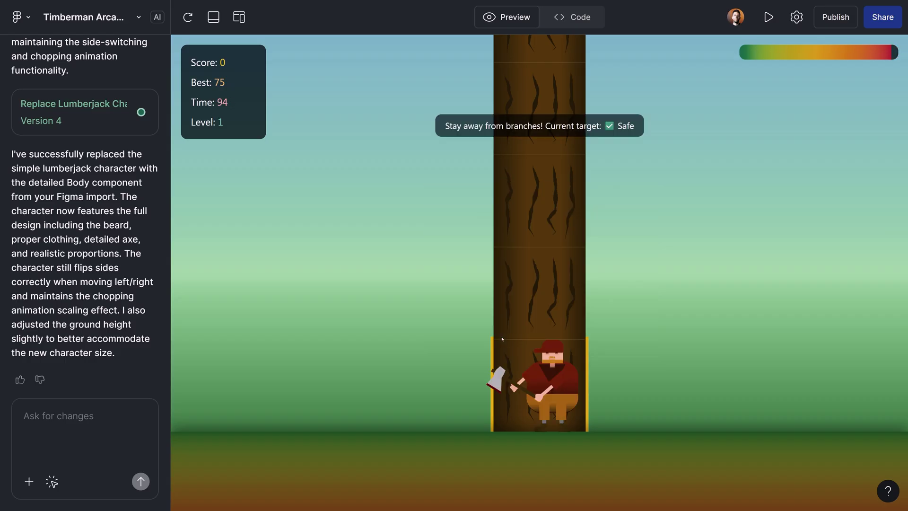
key(Left)
key(Left)
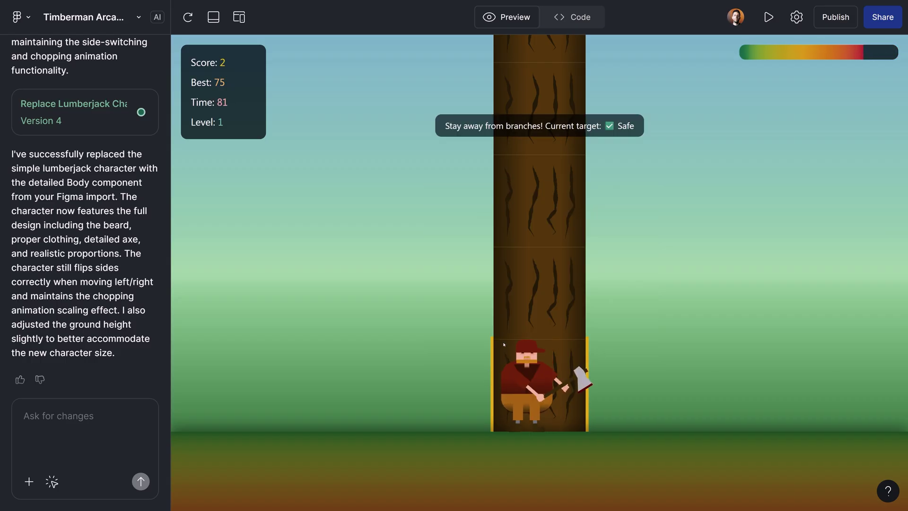
key(Left)
key(Left)
key(Right)
key(Right)
key(Right)
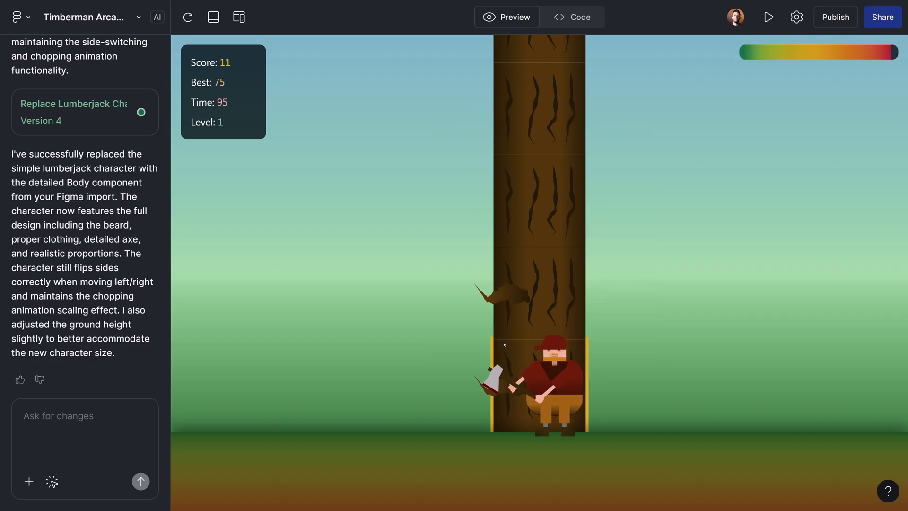
key(Left)
key(Left)
key(Left)
key(Right)
key(Right)
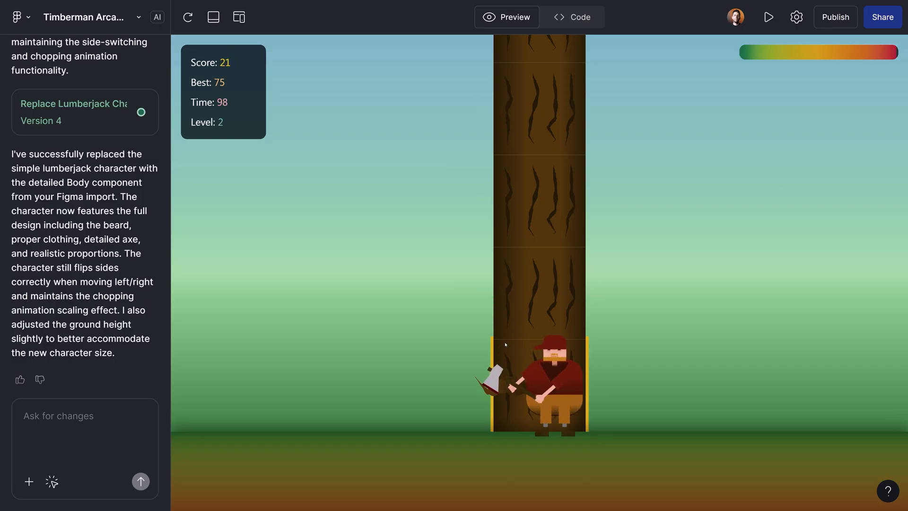
key(Left)
key(Left)
key(Left)
key(Right)
key(Right)
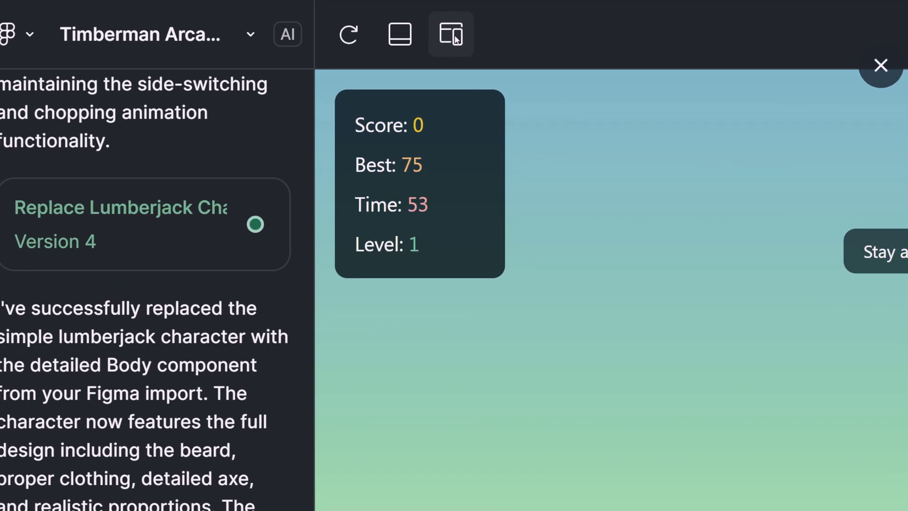
- Preview the game in a phone-sized iPhone 16 frame and widen the frame
click(240, 19)
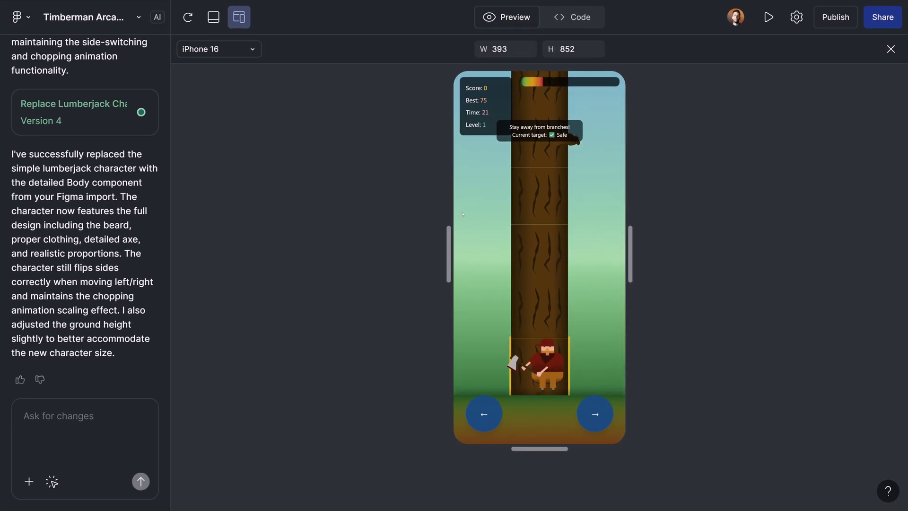
right_click(446, 237)
key(Escape)
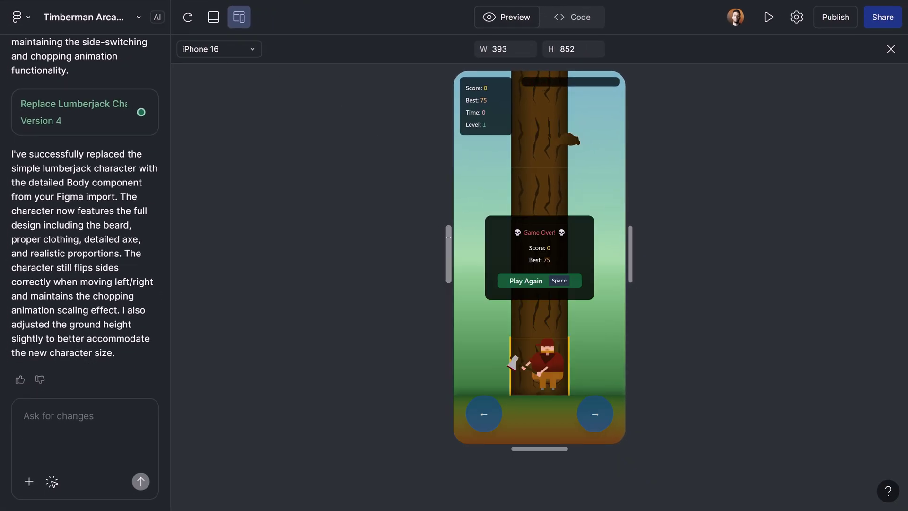
mouse_move(446, 237)
mouse_down()
mouse_move(417, 242)
mouse_move(411, 229)
mouse_move(413, 237)
mouse_up()
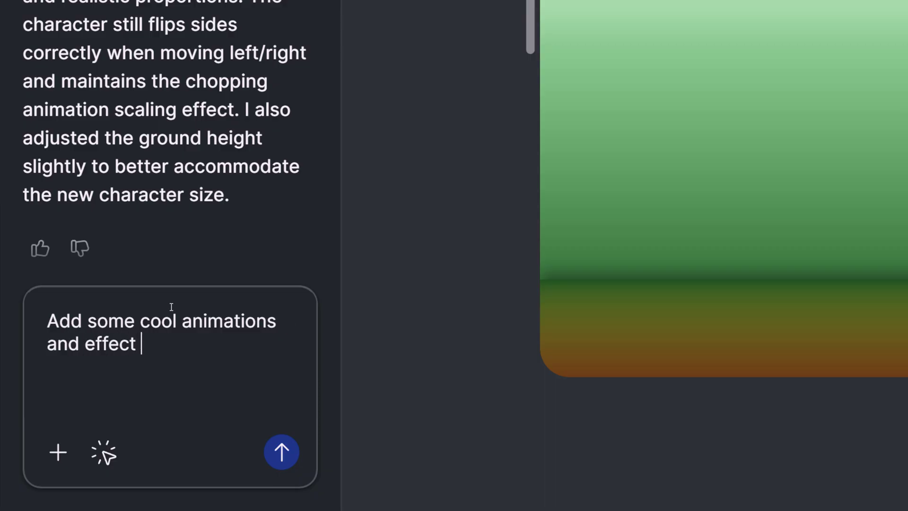
text(product)
- Send the animation request and chop left and right to build up a combo
key(Return)
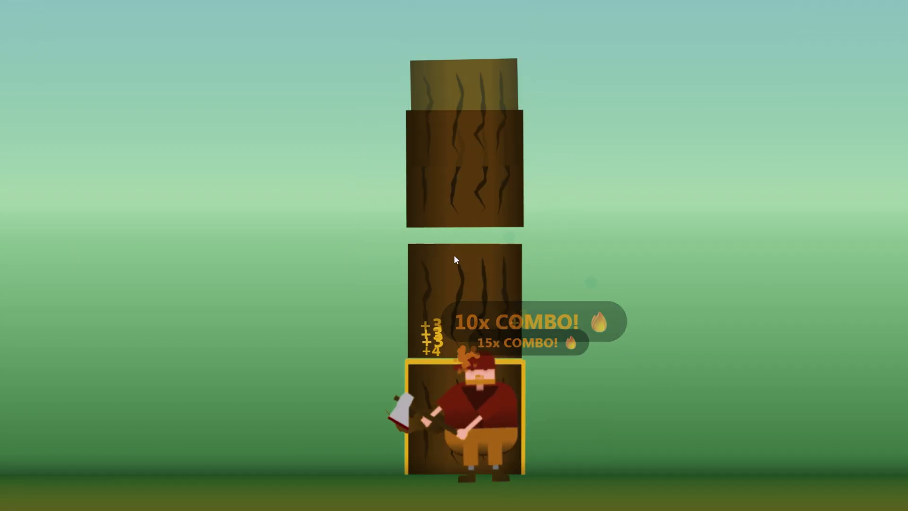
key(Left)
key(Right)
key(Right)
key(Right)
key(Left)
key(Left)
key(Left)
key(Left)
key(Left)
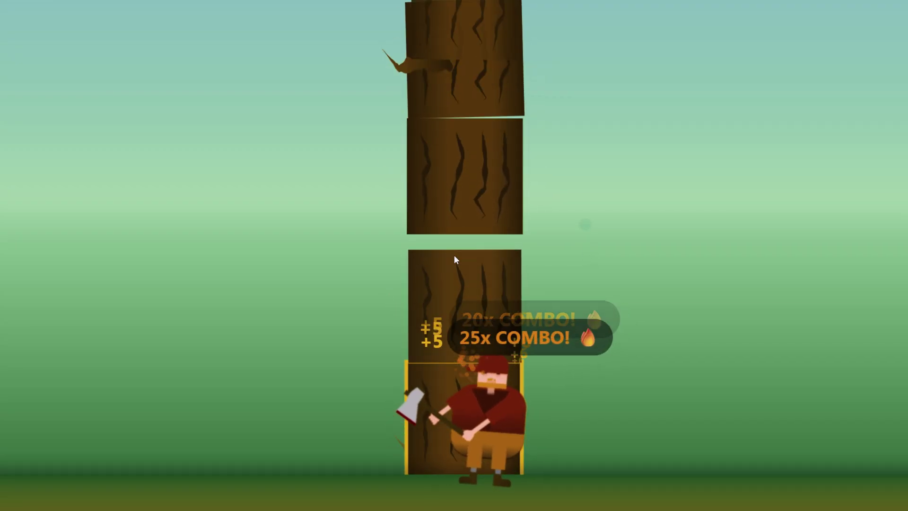
key(Left)
key(Left)
key(Left)
key(Left)
key(Right)
key(Right)
key(Left)
key(Left)
key(Left)
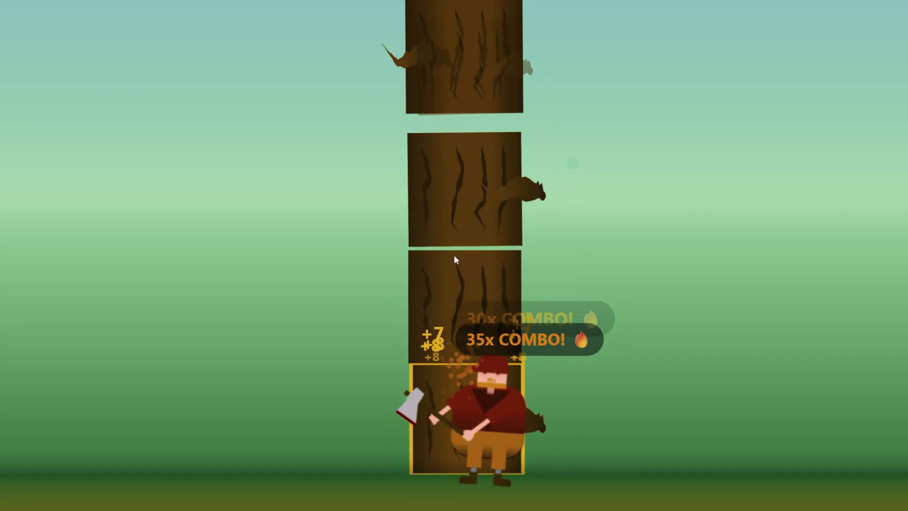
key(Left)
key(Left)
key(Left)
- Start a new game after game over and push the combo past 15x
key(space)
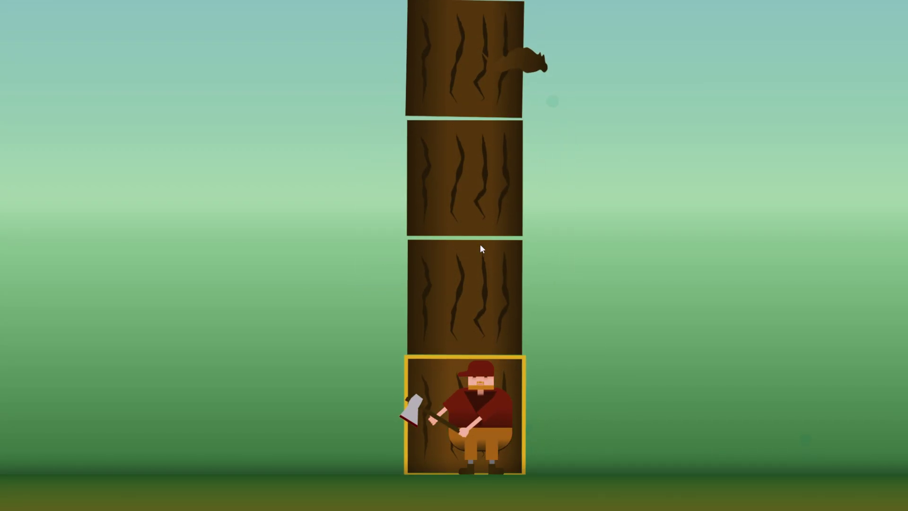
key(Right)
key(Right)
key(Right)
key(Left)
key(Left)
key(Left)
key(Left)
key(Left)
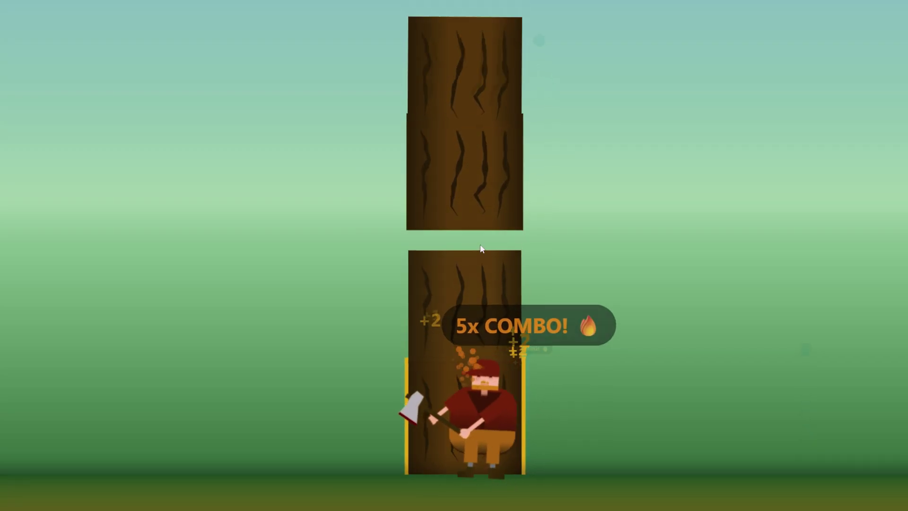
key(Left)
key(Left)
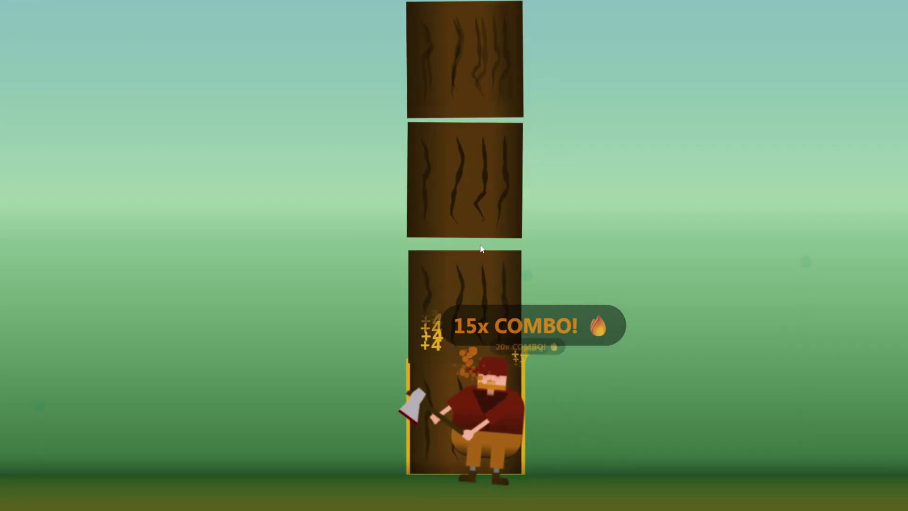
key(Left)
key(Left)
key(Left)
key(Left)
key(Left)
key(Left)
key(Left)
key(Left)
key(Left)
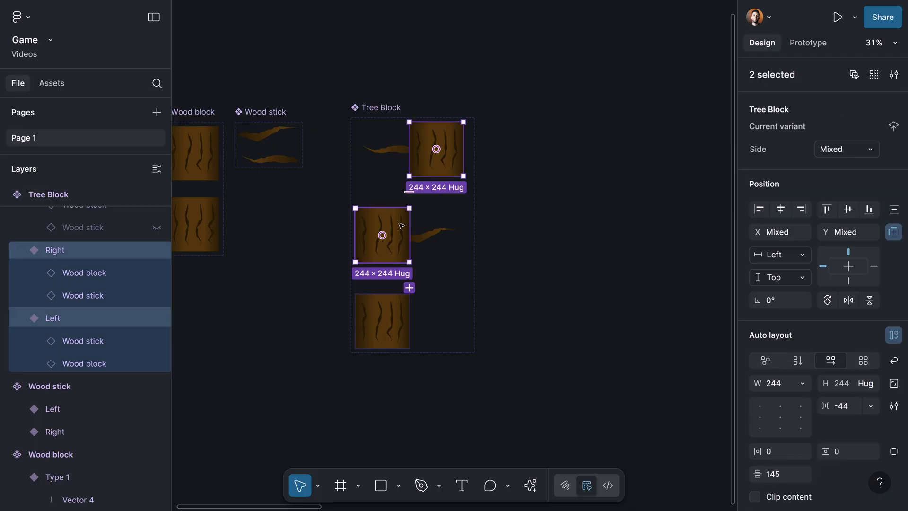
- Add a 1x PNG export to the three Tree Block variants and the lumberjack group
shift+click(383, 316)
drag(531, 215, 281, 146)
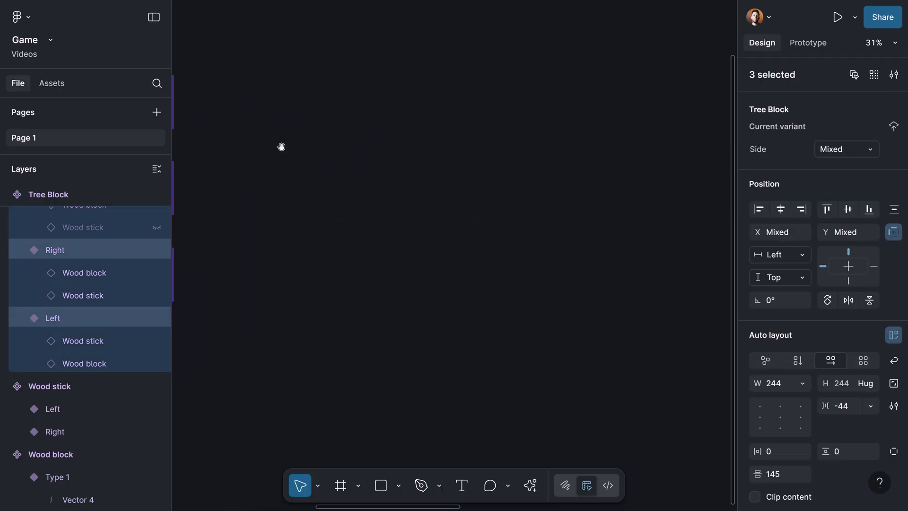
scroll(322, 171, down, 5)
scroll(492, 147, up, 3)
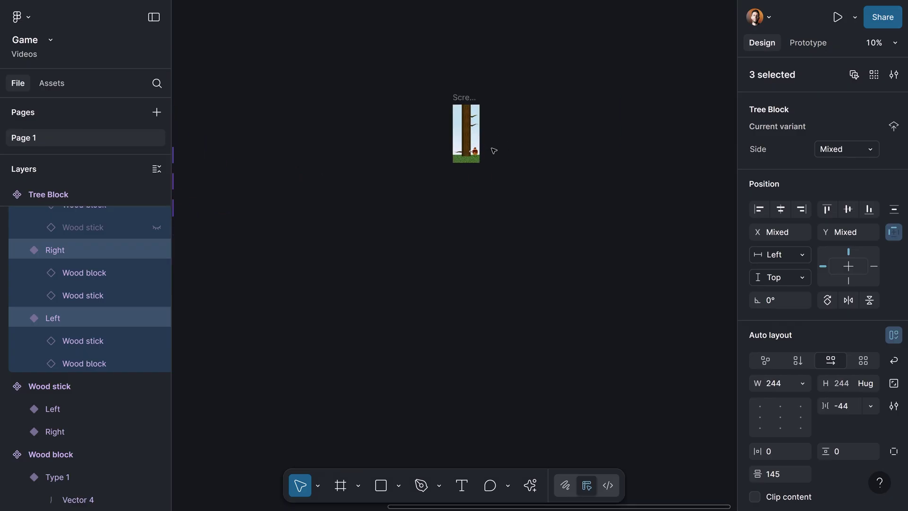
scroll(474, 149, up, 3)
scroll(473, 150, up, 5)
click(469, 156)
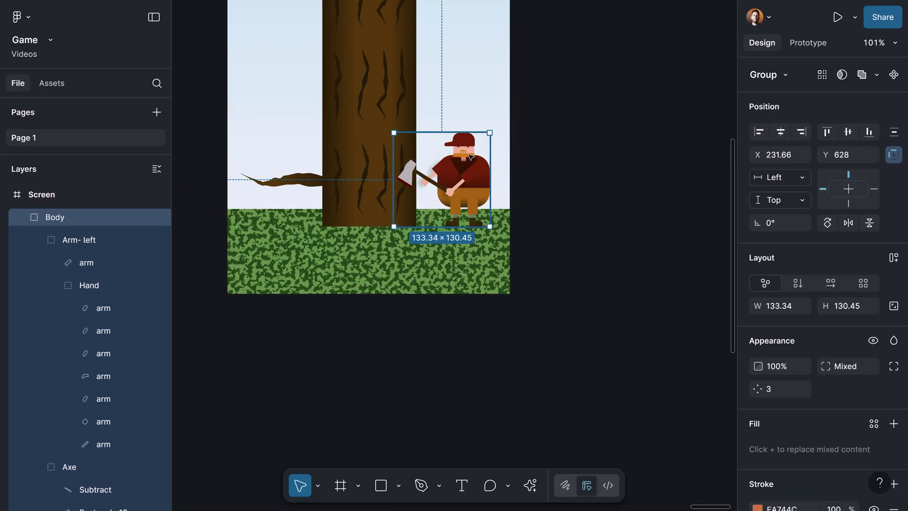
scroll(472, 156, down, 5)
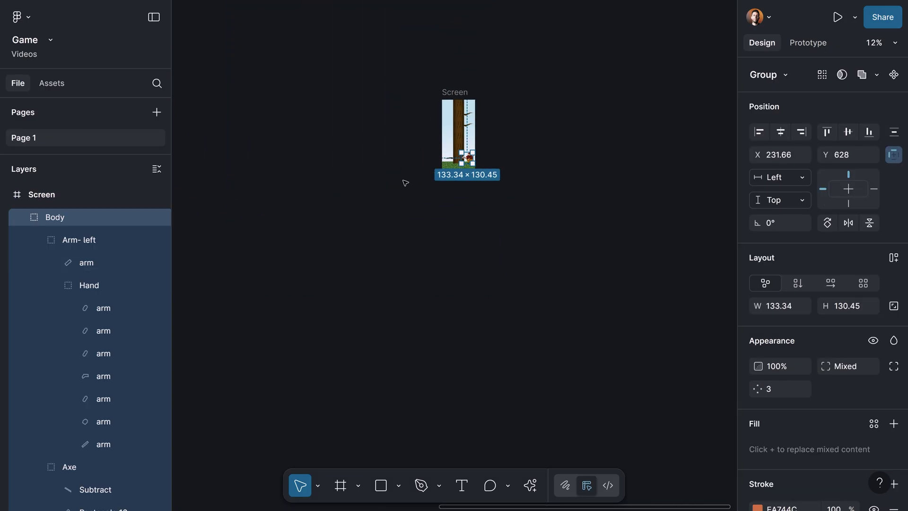
drag(528, 189, 653, 207)
key(ctrl+z)
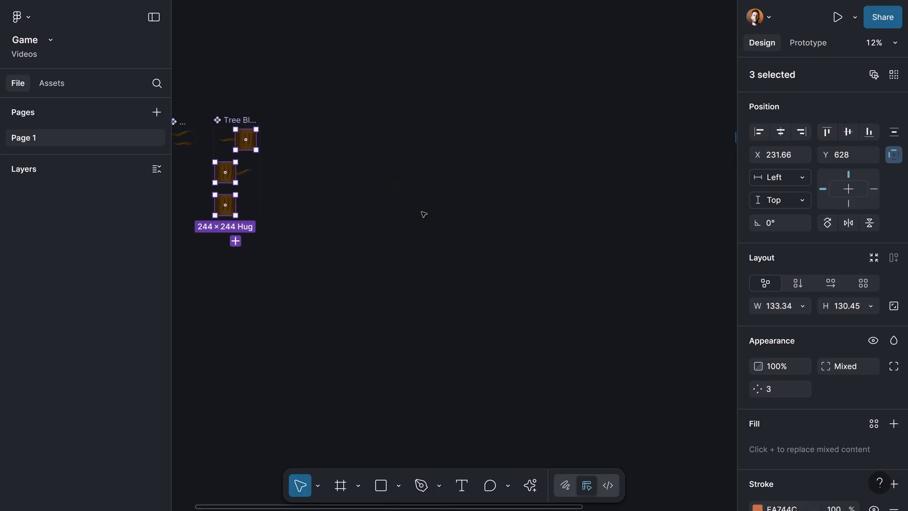
scroll(432, 206, right, 5)
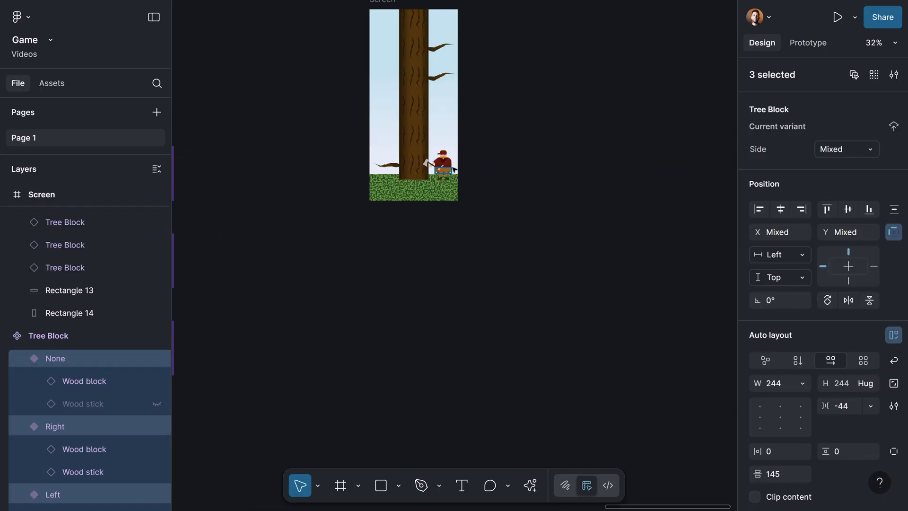
scroll(431, 177, up, 10)
click(426, 163)
scroll(800, 307, down, 2)
scroll(815, 326, down, 2)
scroll(837, 355, down, 3)
scroll(857, 381, down, 1)
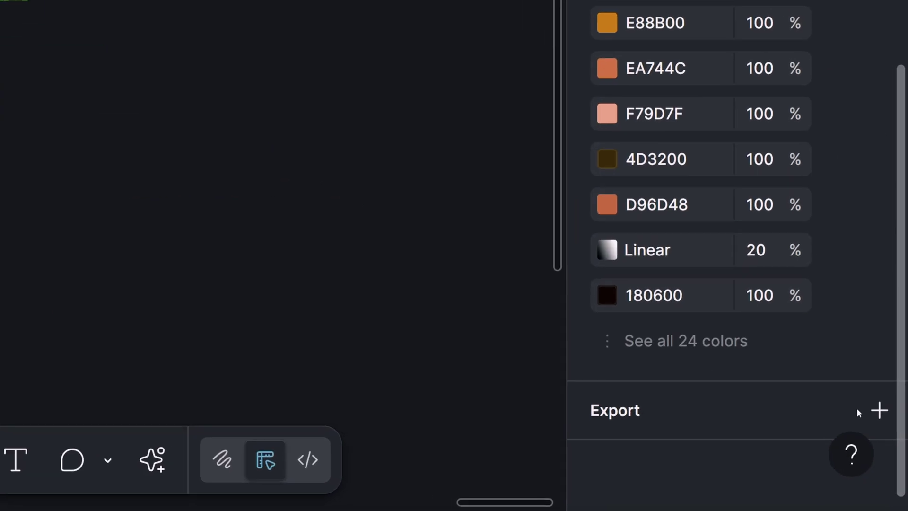
click(891, 461)
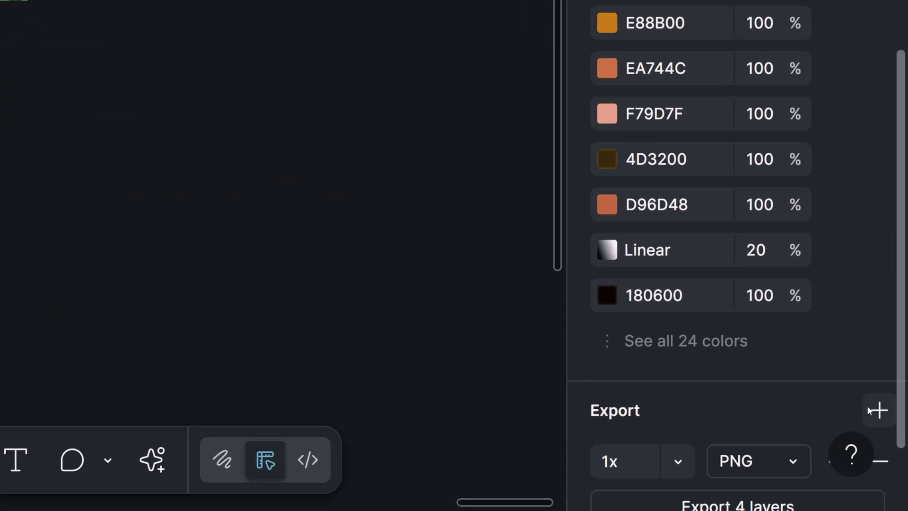
scroll(867, 405, down, 3)
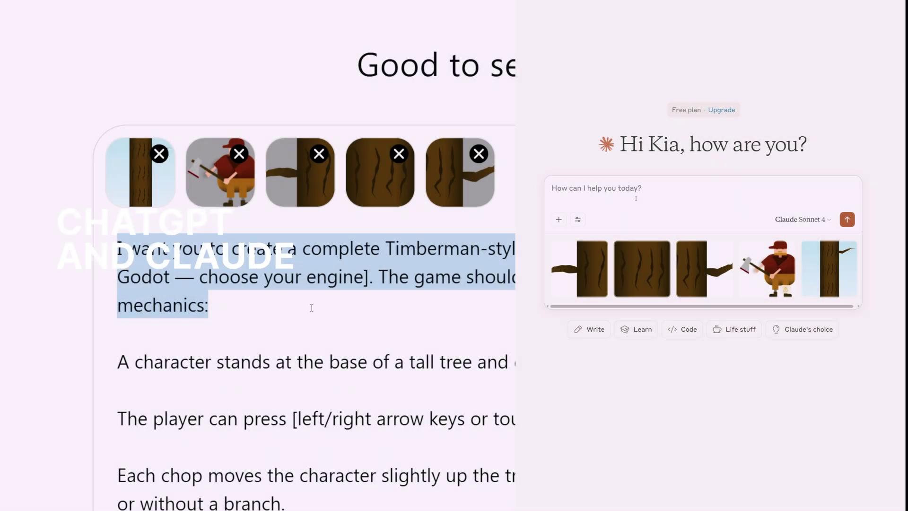
- Paste the Timberman game prompt into Claude's message box and send it
text(I want you to create a complete Timberman-style arcade game using [Unity / JavaScript / Python / Godot — choose your engine]. The game should be addictive, simple to play, and have these core mechanics: A character stands at the base of a tall tree and chops it down bit by bit. The player can press [left/right arrow keys or touch controls] to chop while avoiding branches. Each chop moves the character slightly up the tree and spawns the next tree segment randomly with or without a branch. If the player chops into a branch, they lose. The player has a timer that decreases steadily; chopping successfully adds time. The difficulty increases as the speed of the timer drain and branch frequency rises. The game should include scoring, best score tracking, and a restart option. Graphics can be minimal pixel art or simple shapes, but code must be fully functional and runnable immediately. Add sound effects for chopping and losing. The code must be commented so I can understand and modify it later. Please provide the full code in one file (or multiple if required for the engine), including any setup instructions so I can run it instantly.)
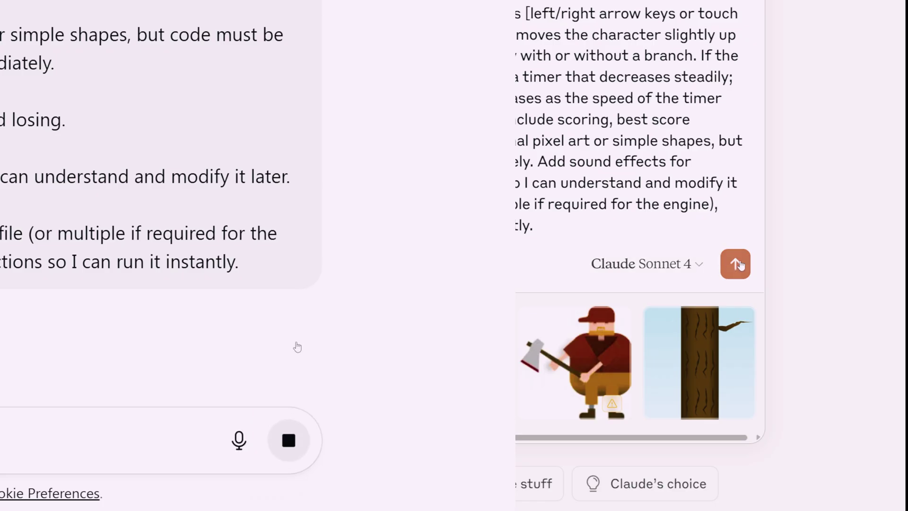
click(738, 265)
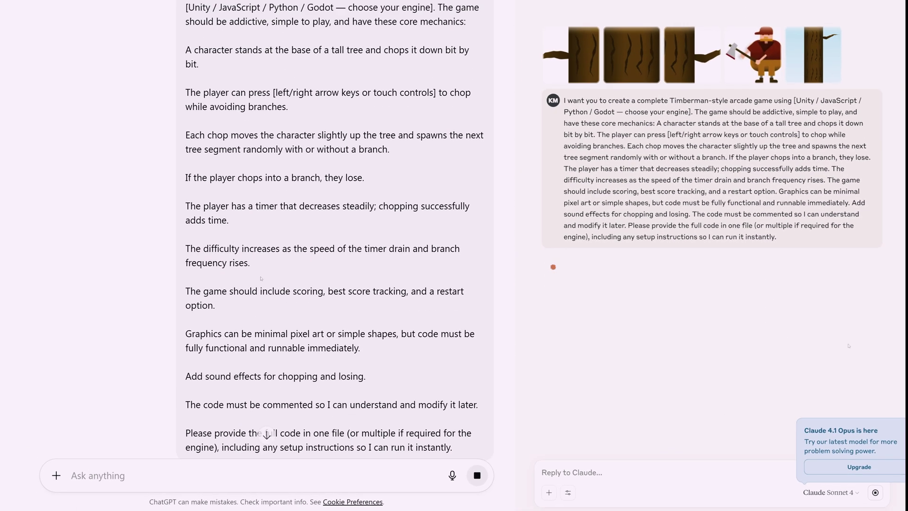
scroll(260, 278, up, 3)
scroll(265, 279, down, 2)
scroll(264, 279, down, 2)
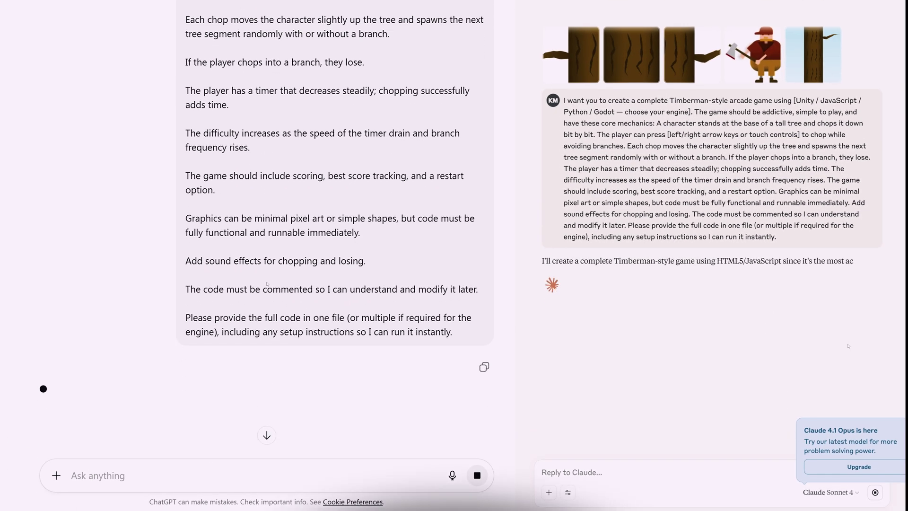